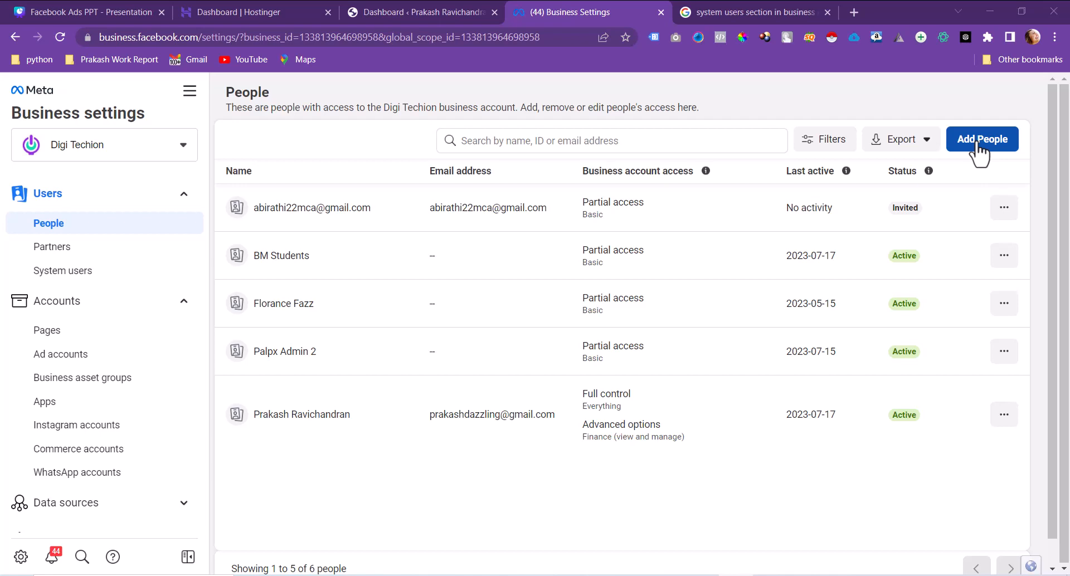
Enter and correct the invitee's e-mail address in Add People, then continue to access roles.
left_click(978, 145)
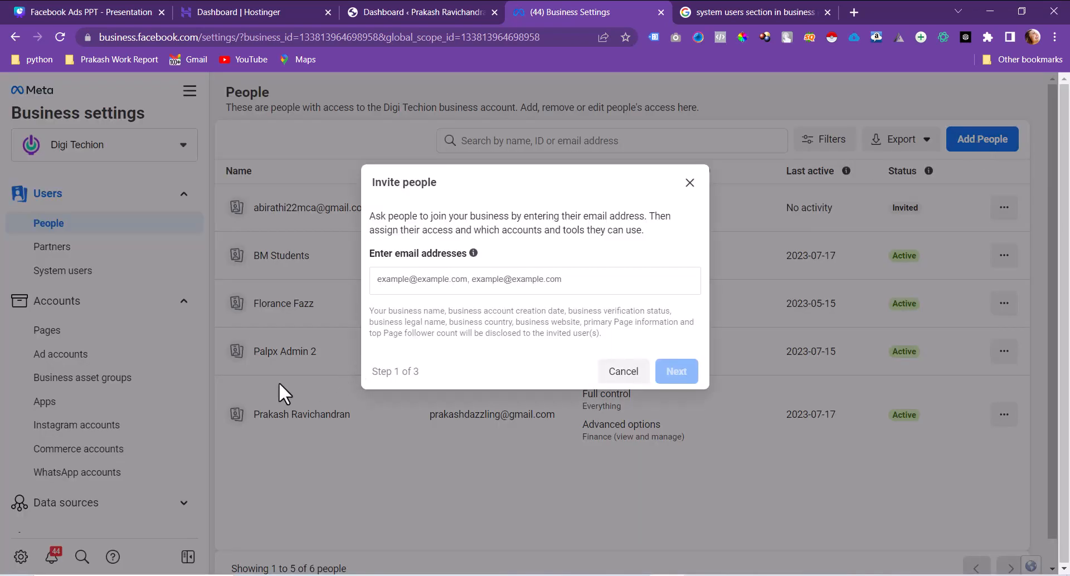
left_click(499, 283)
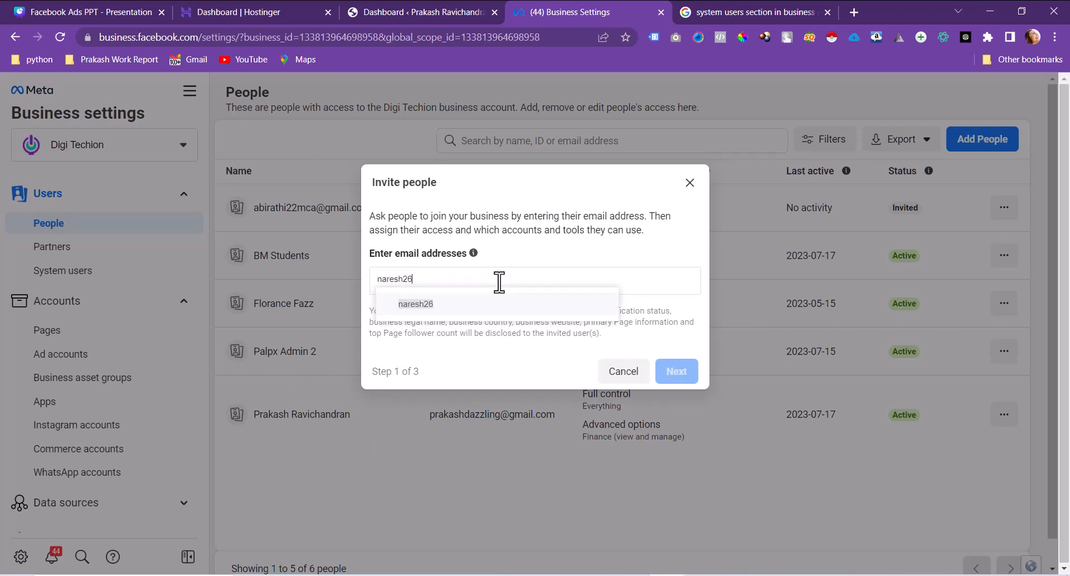
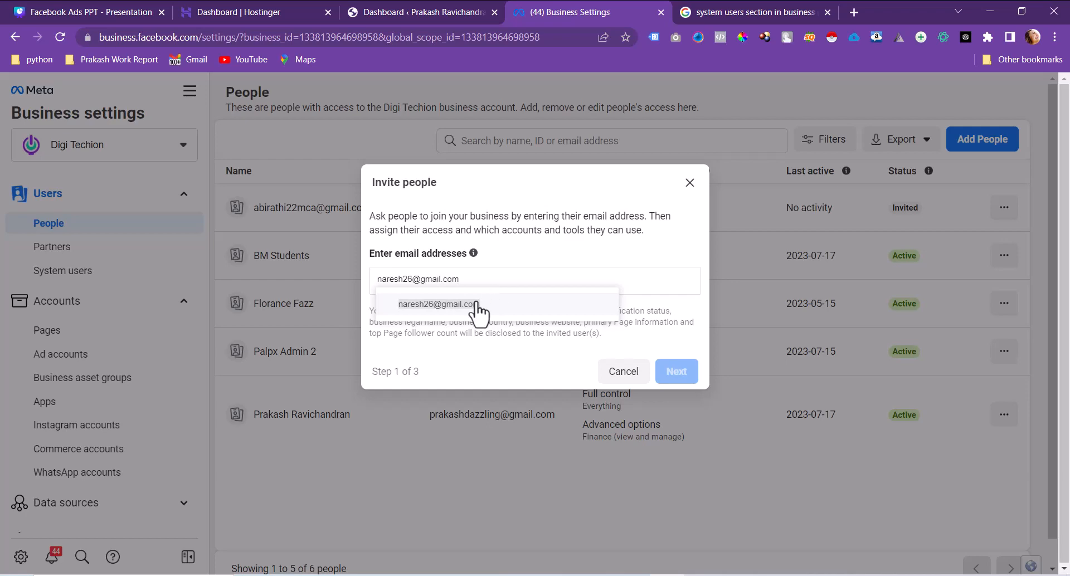
triple_click(413, 283)
left_click(413, 283)
type(".pr")
left_click(424, 305)
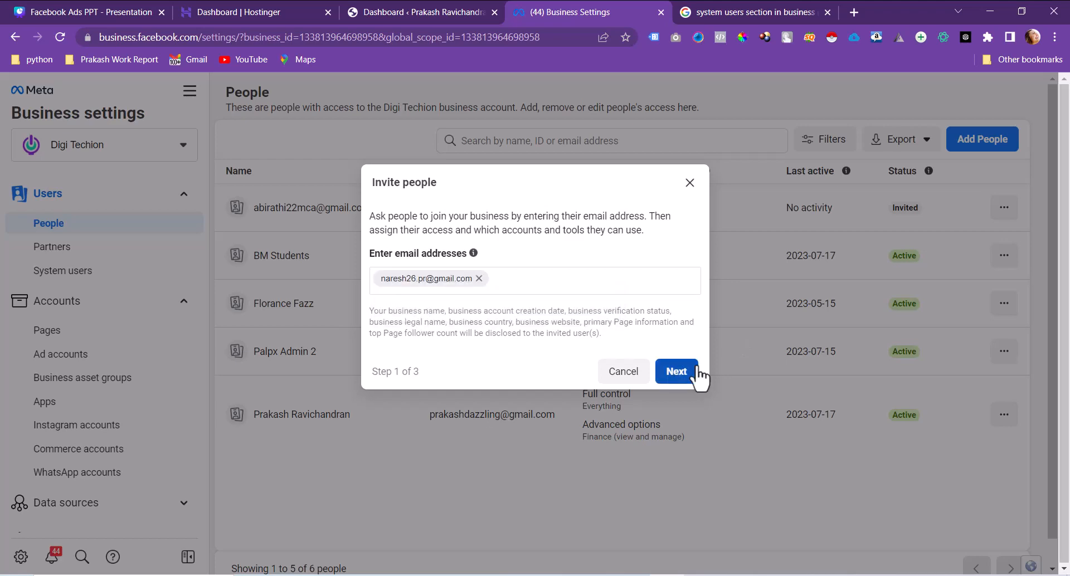
left_click(676, 371)
scroll(645, 462, "down", 3)
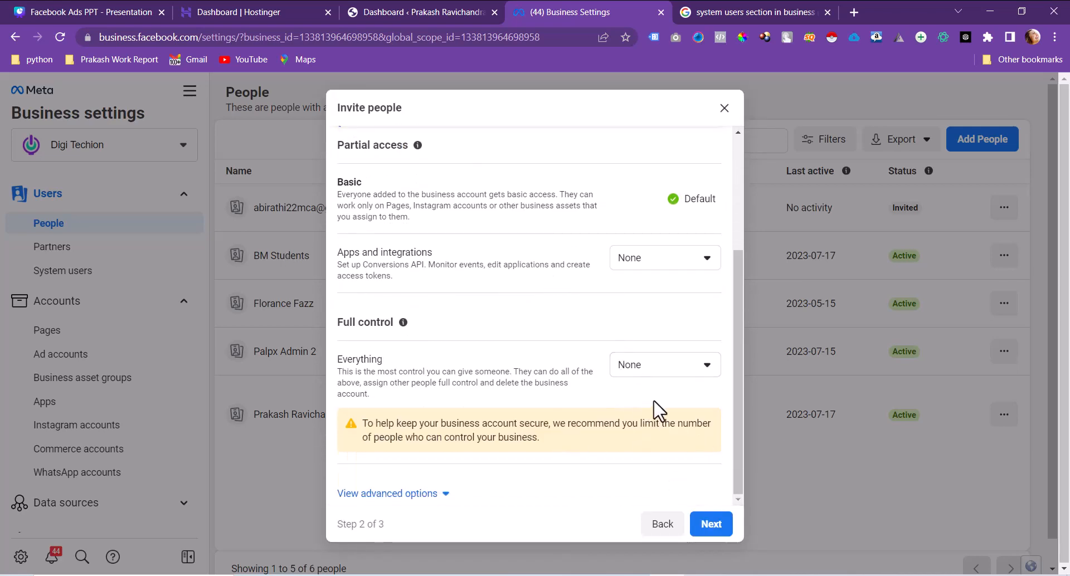
Give the invitee full control of the Digi Techion Page, including Revenue and Leads.
left_click(711, 527)
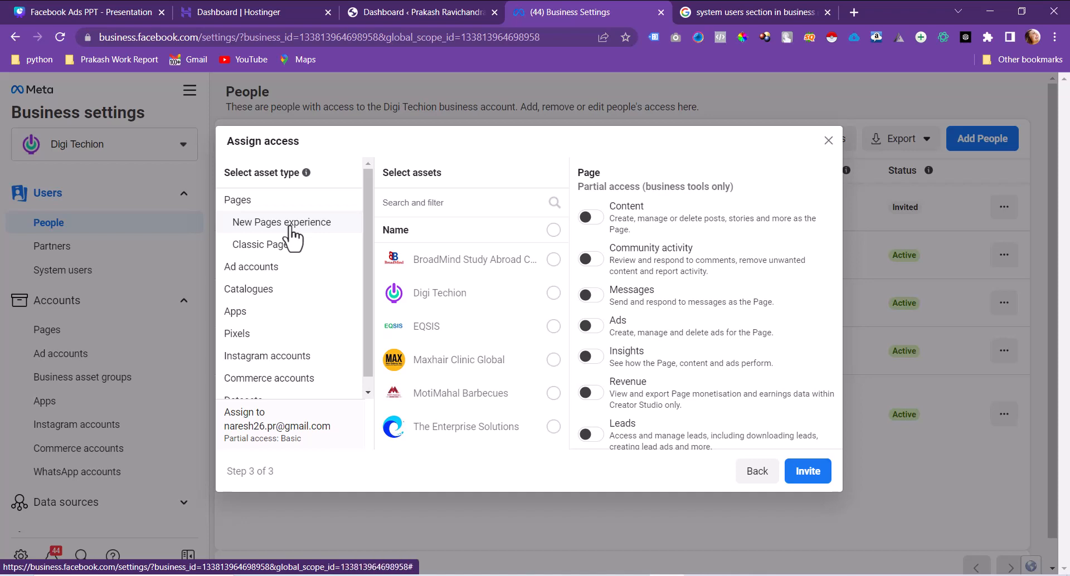
left_click(279, 245)
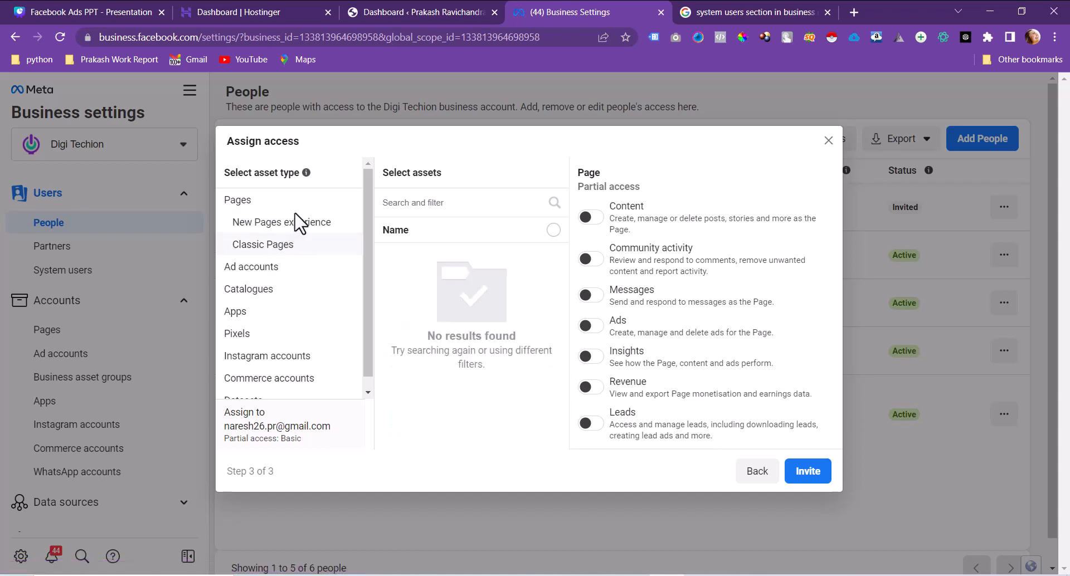
left_click(288, 223)
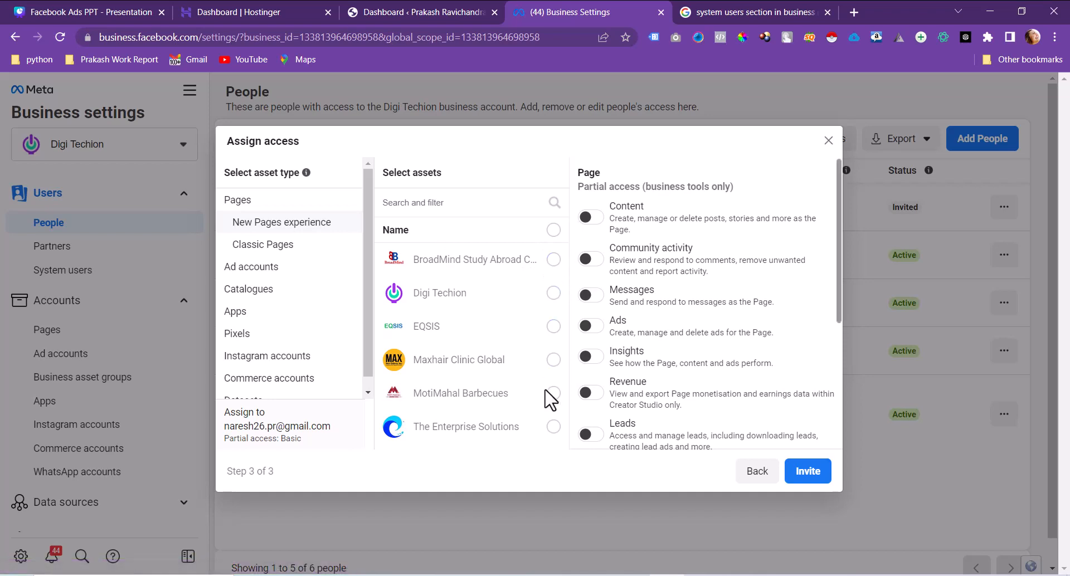
left_click(553, 293)
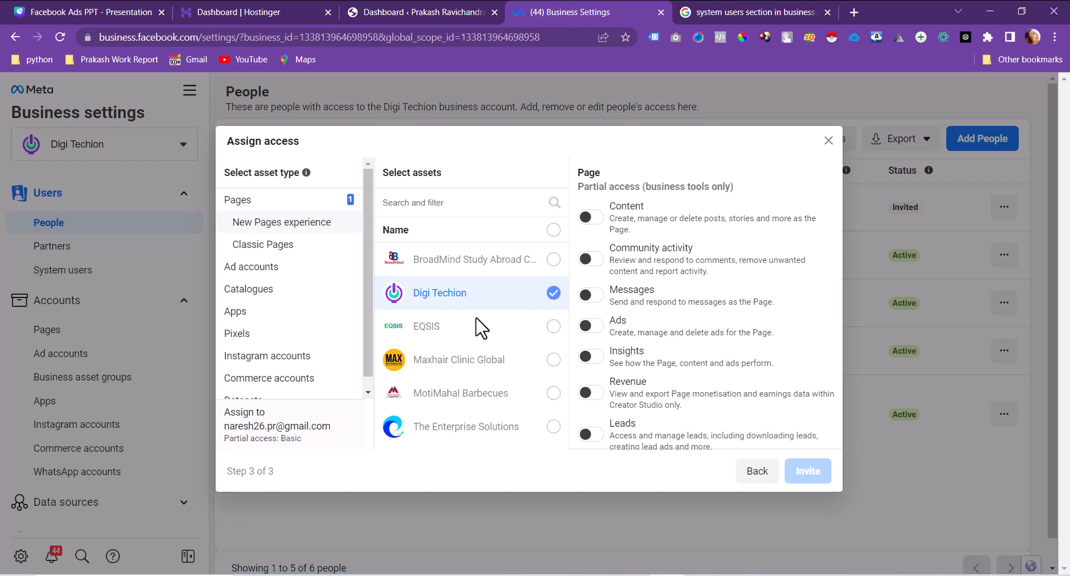
scroll(666, 363, "down", 4)
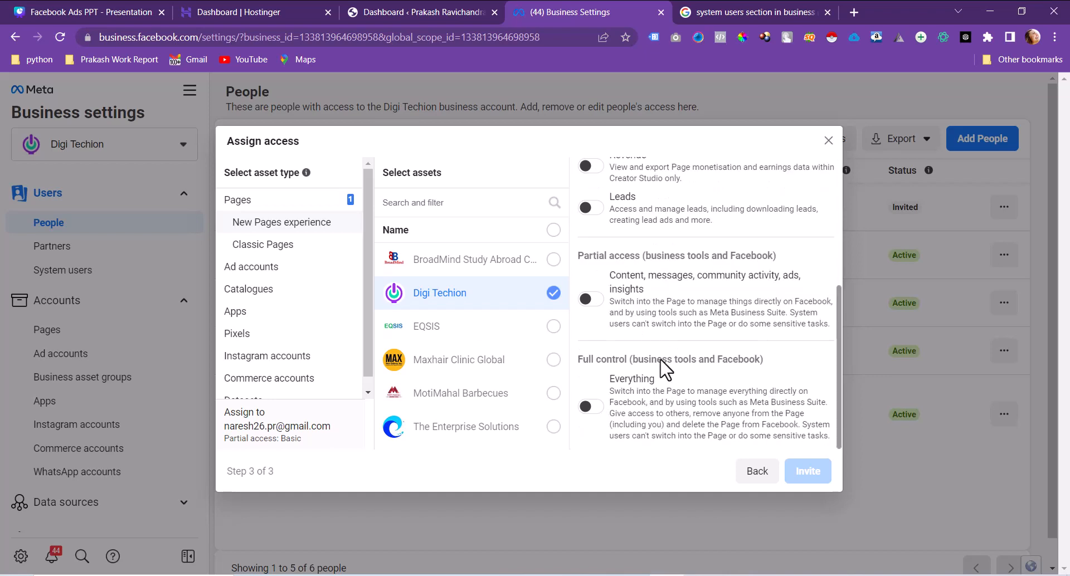
left_click(591, 406)
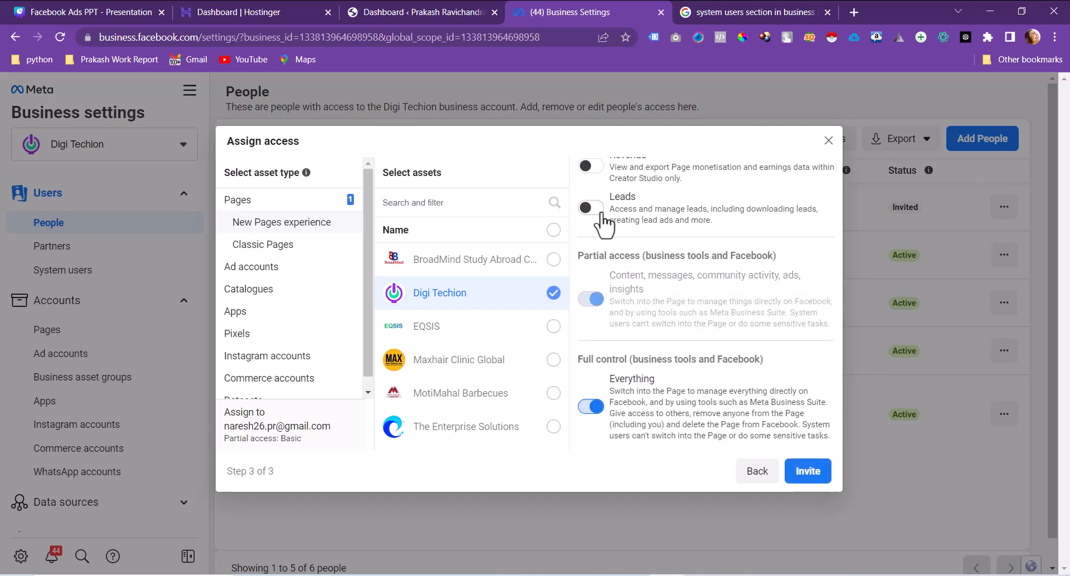
scroll(602, 220, "up", 4)
scroll(610, 335, "down", 3)
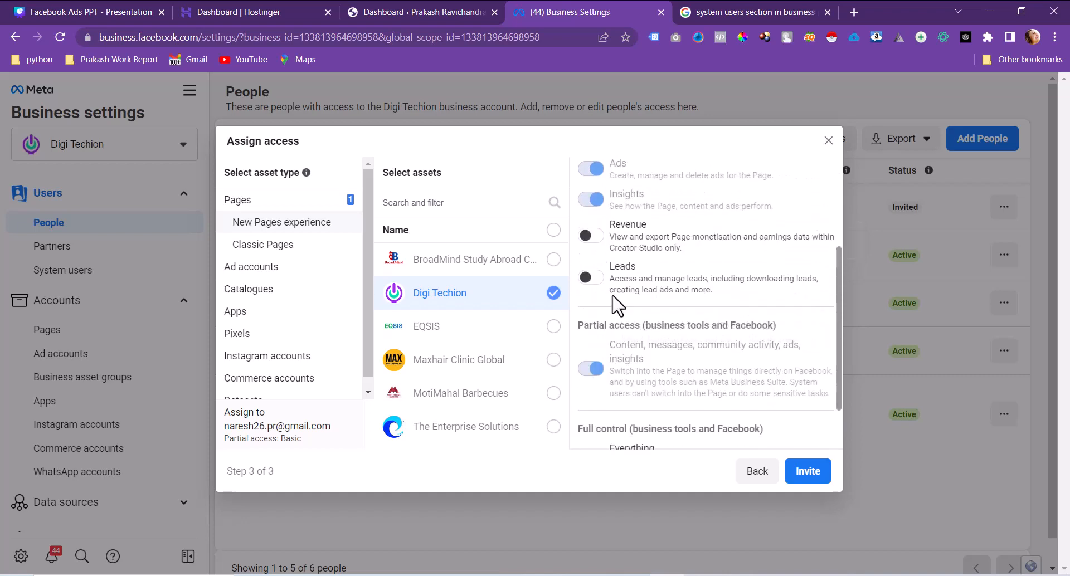
left_click(591, 235)
left_click(591, 277)
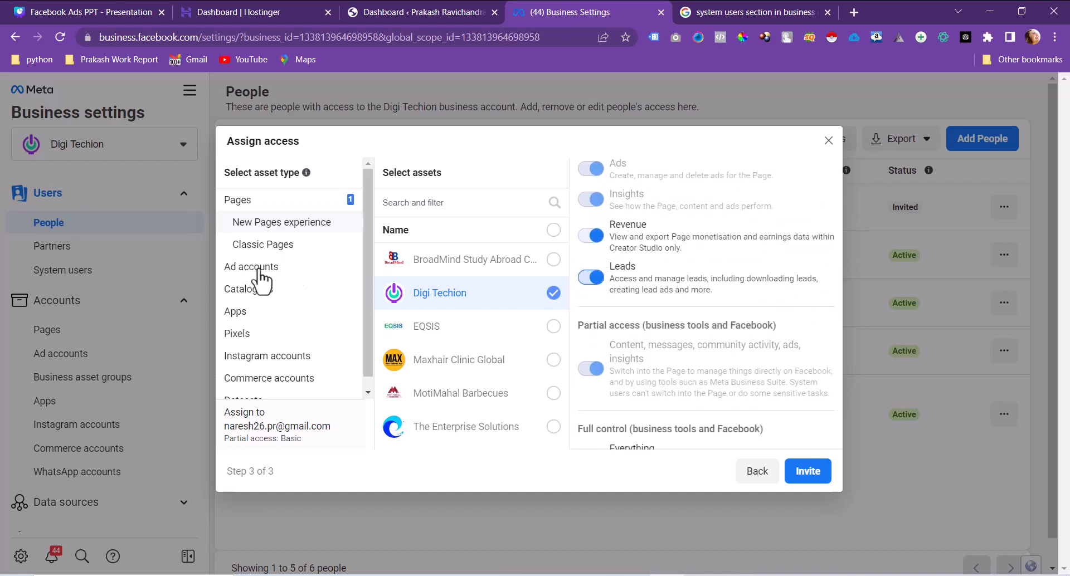
Grant the invitee full control of one ad account.
left_click(261, 268)
scroll(474, 351, "down", 3)
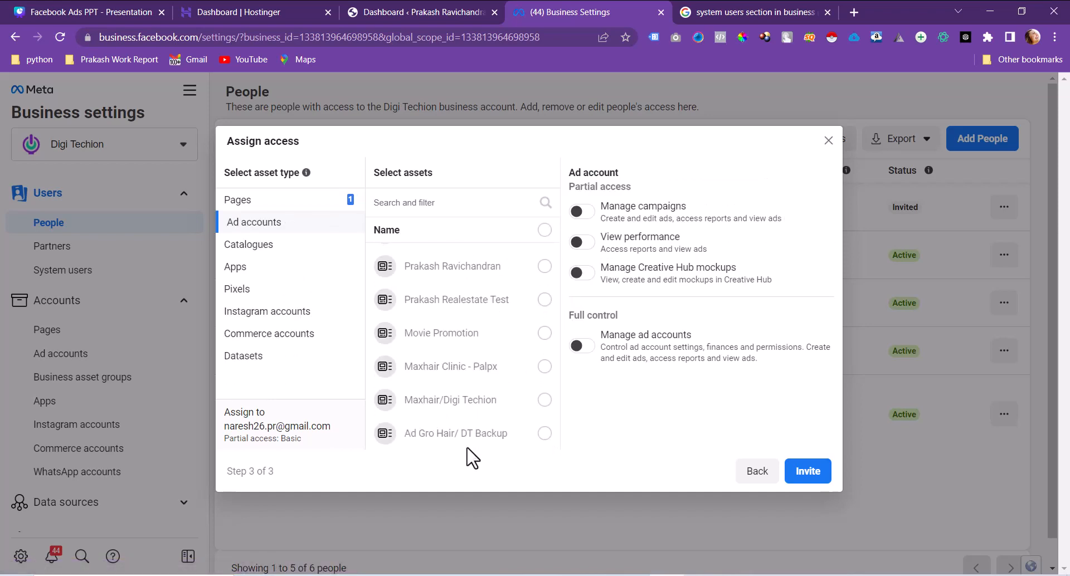
scroll(538, 376, "up", 3)
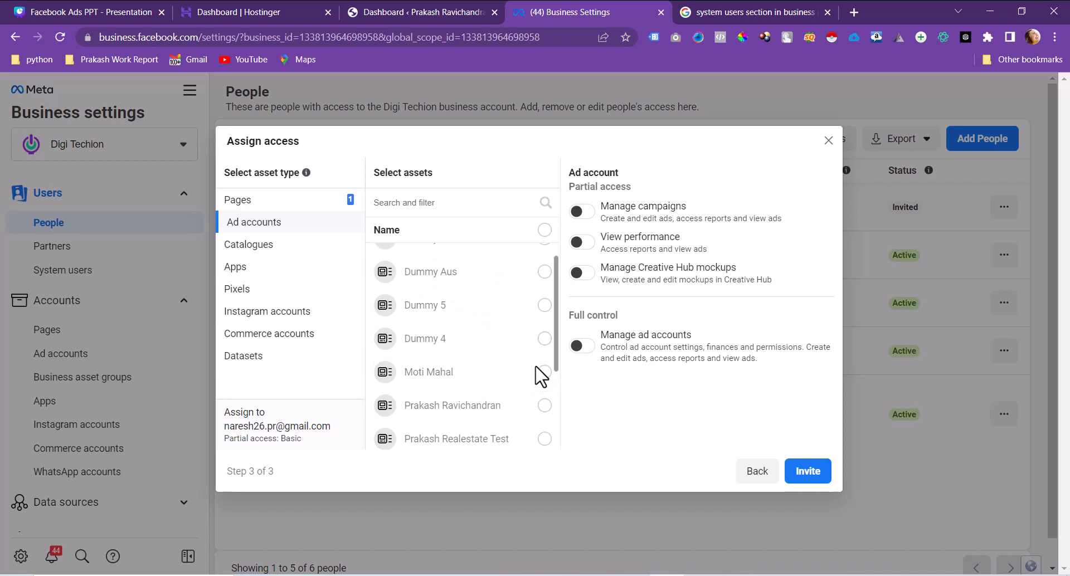
scroll(540, 375, "up", 1)
scroll(540, 376, "down", 3)
scroll(539, 375, "up", 1)
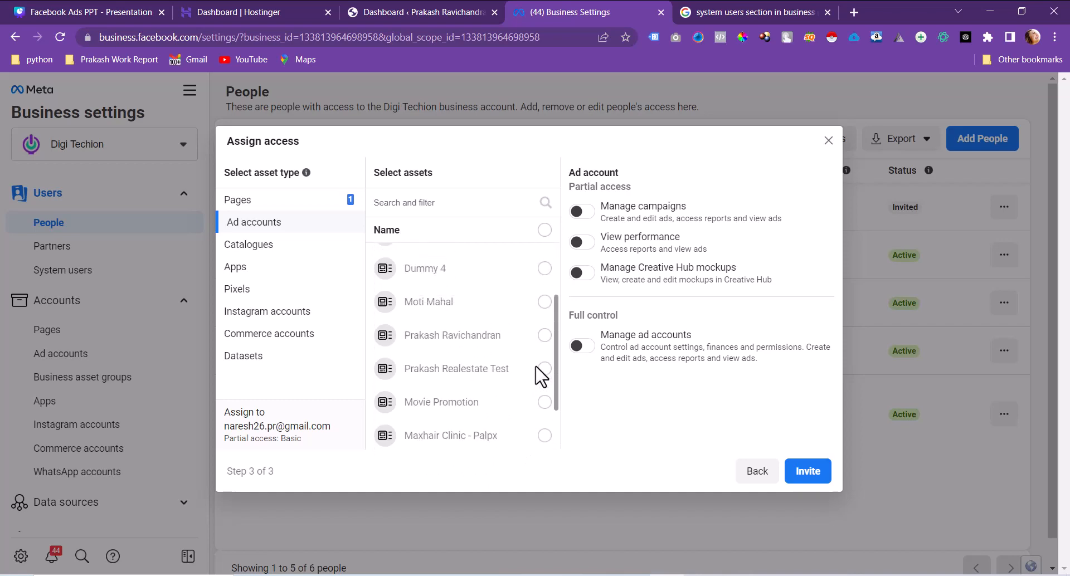
left_click(415, 337)
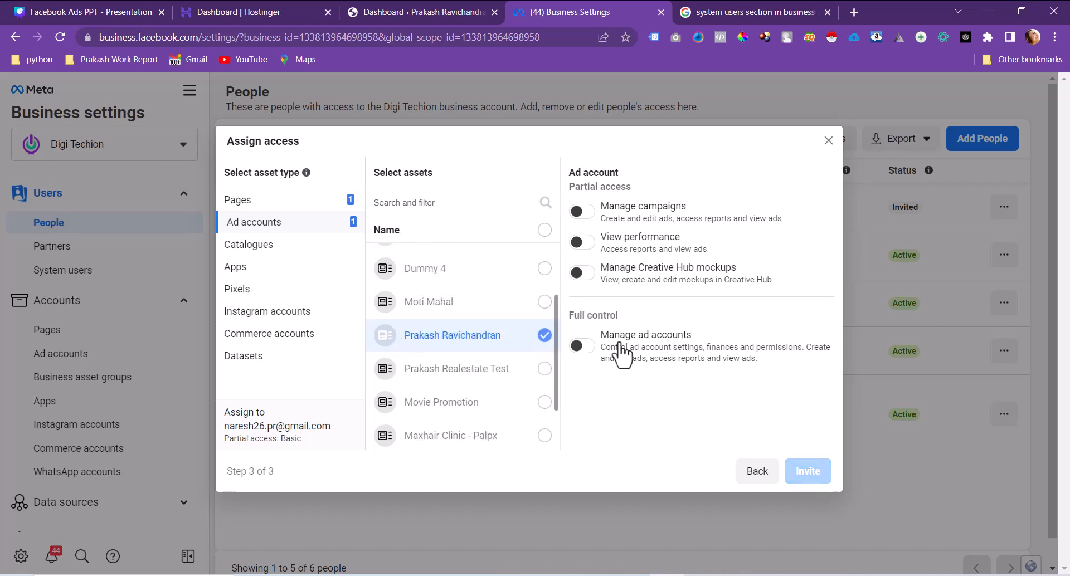
left_click(582, 347)
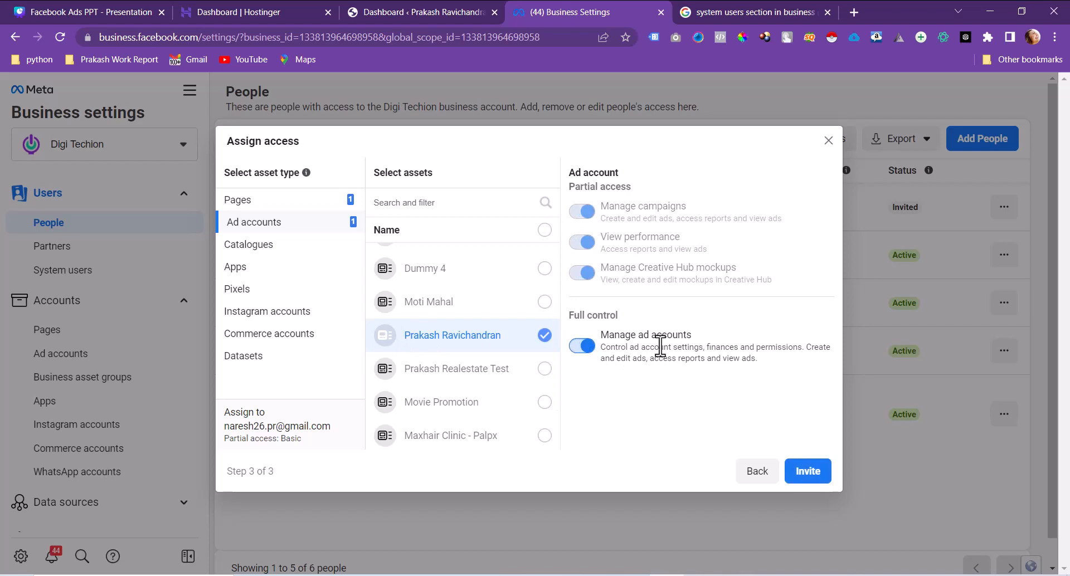
left_click(253, 249)
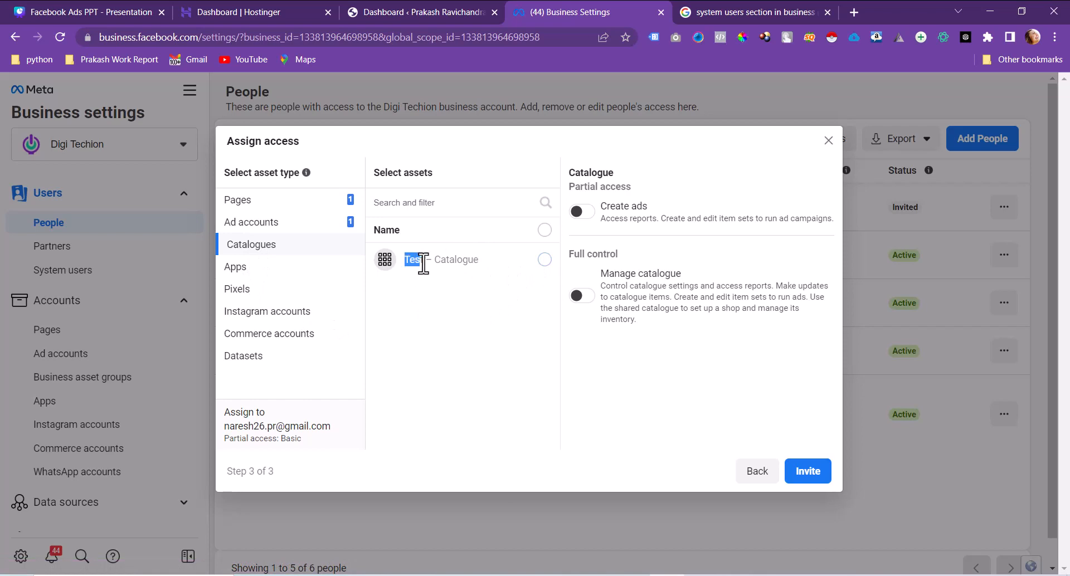
Give the invitee full control of Test – Catalogue and Adgro Pixel.
left_click(412, 260)
left_click(582, 296)
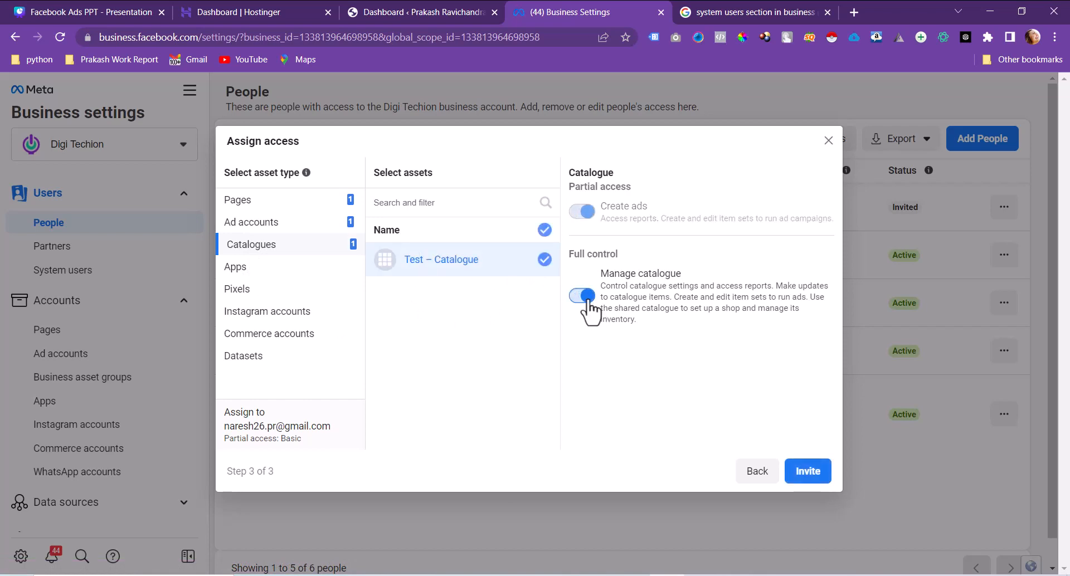
left_click(244, 271)
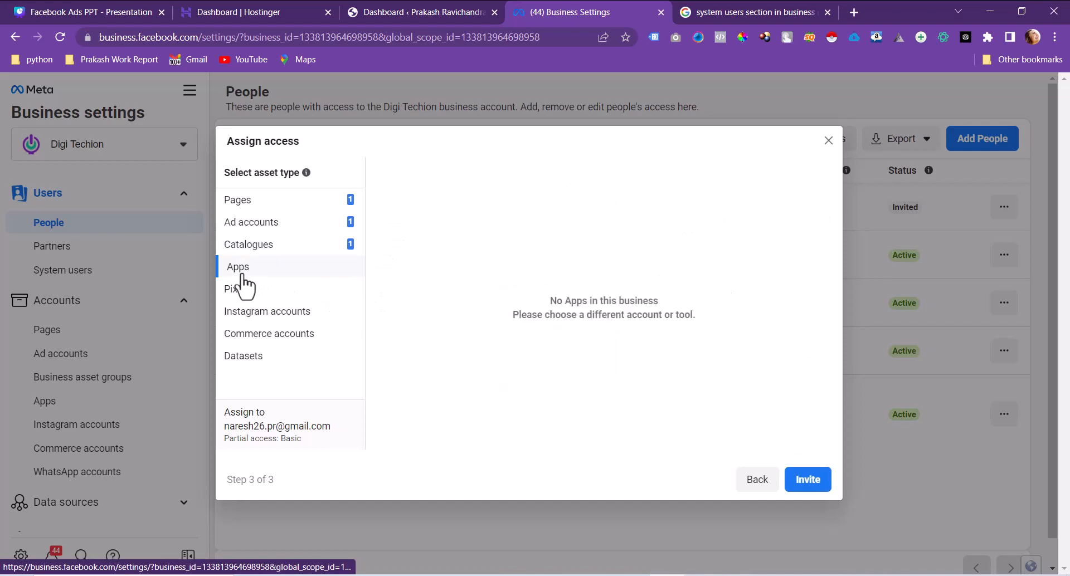
left_click(246, 293)
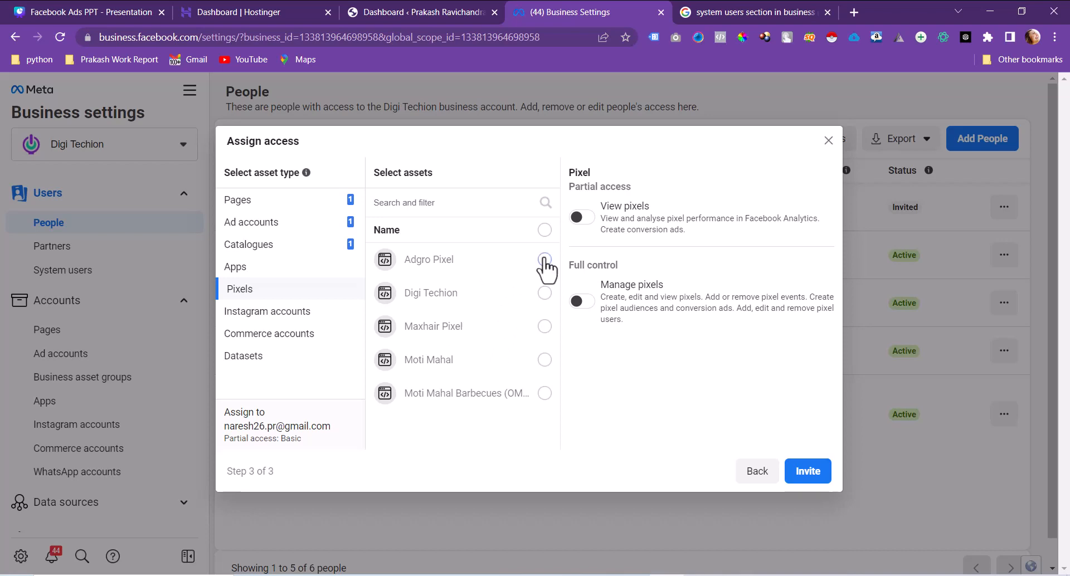
left_click(545, 260)
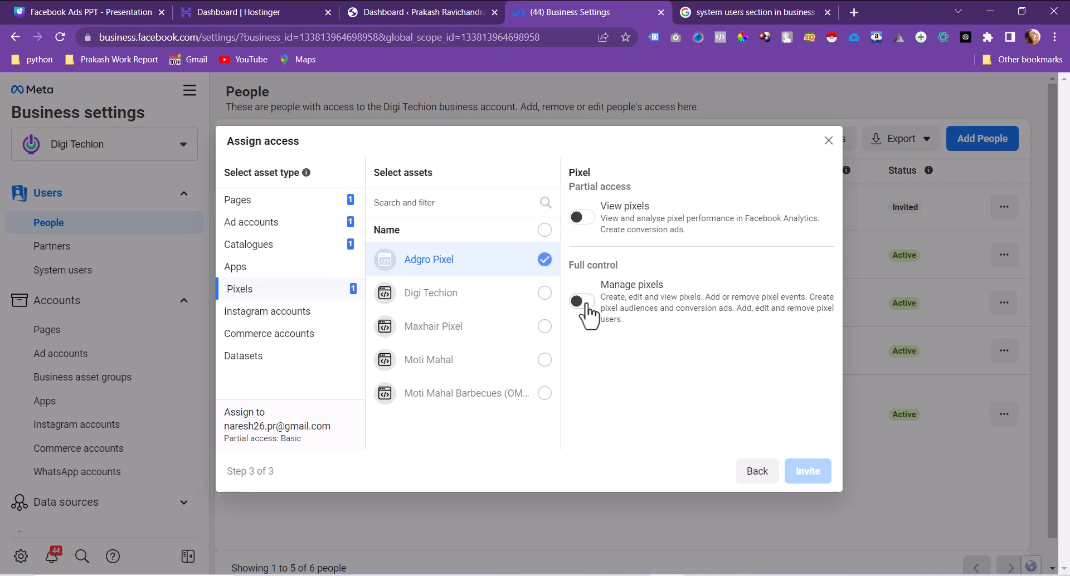
left_click(582, 303)
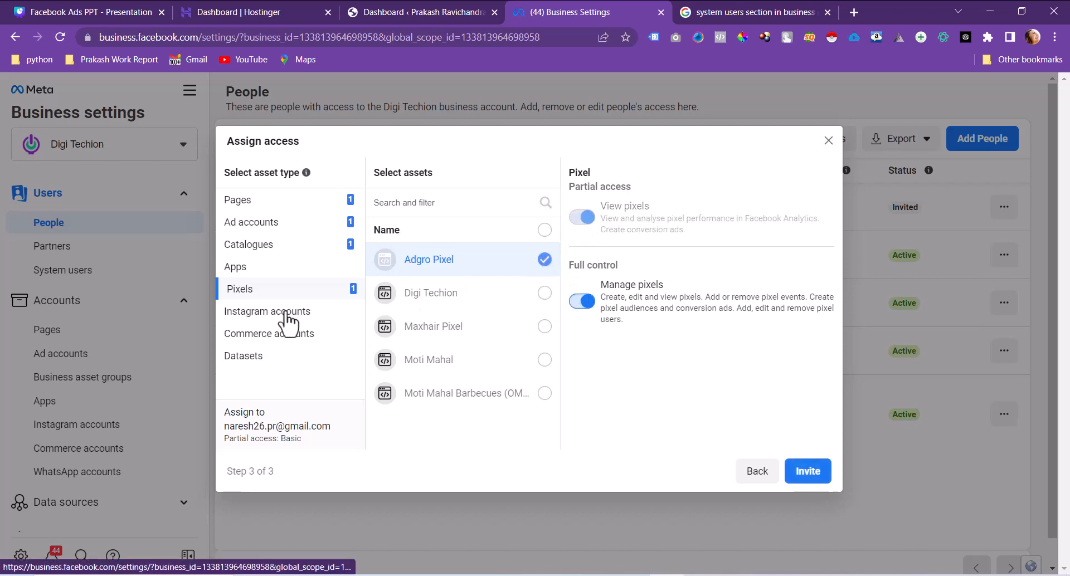
left_click(286, 316)
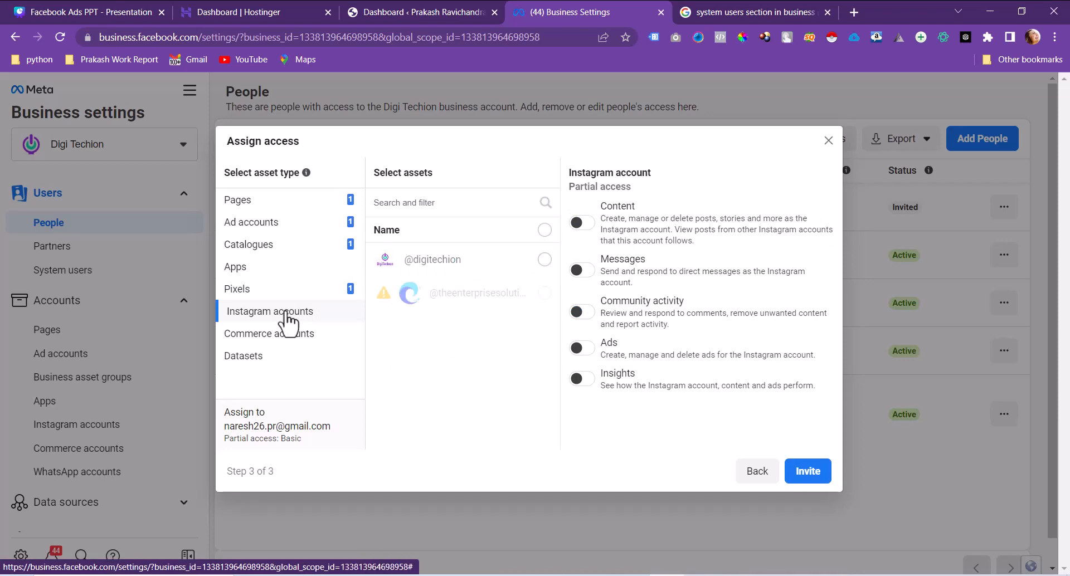
mouse_move(381, 304)
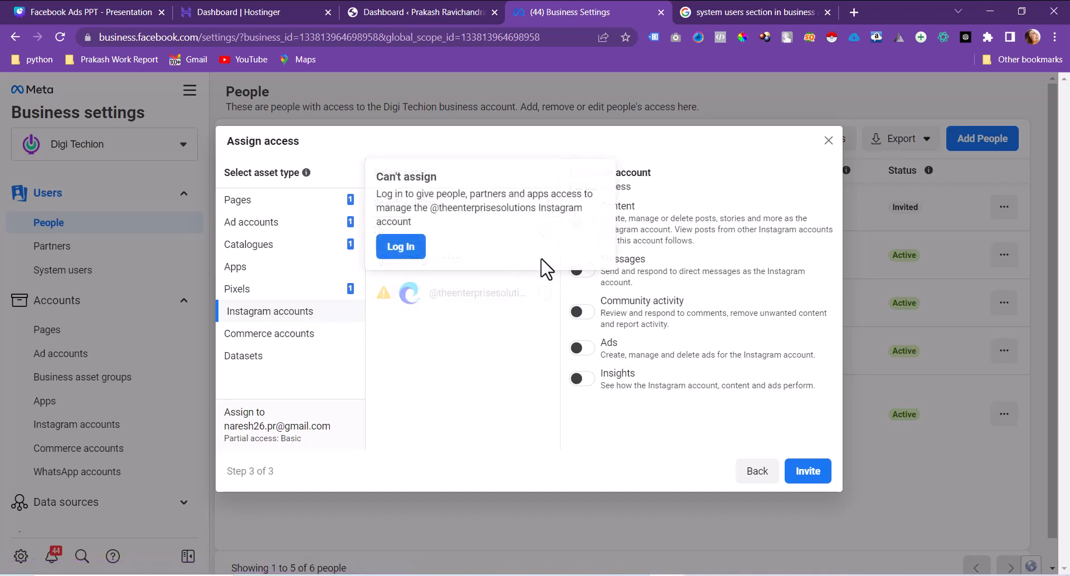
left_click(545, 259)
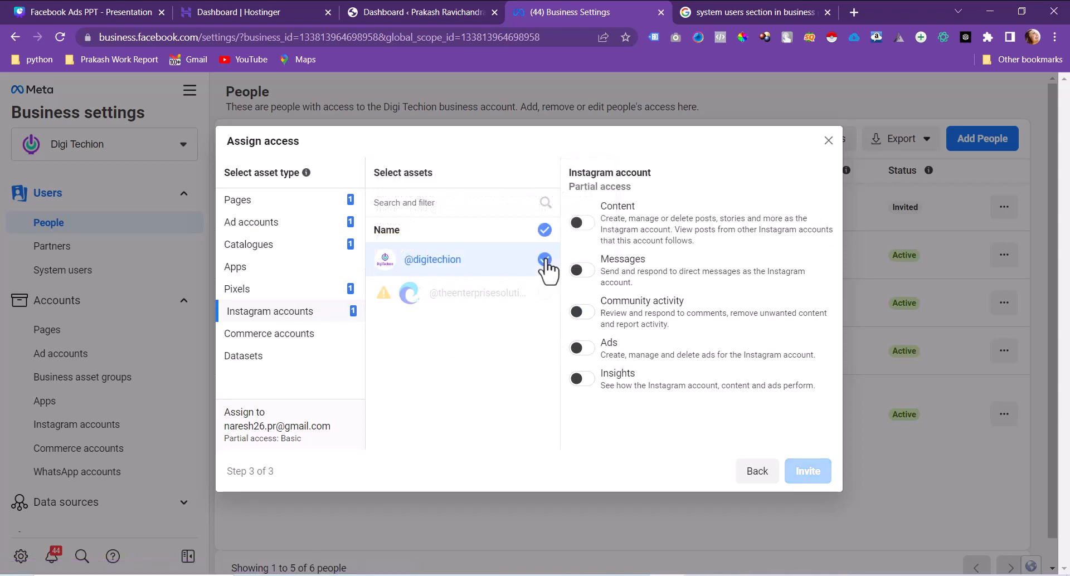
left_click(585, 379)
left_click(584, 347)
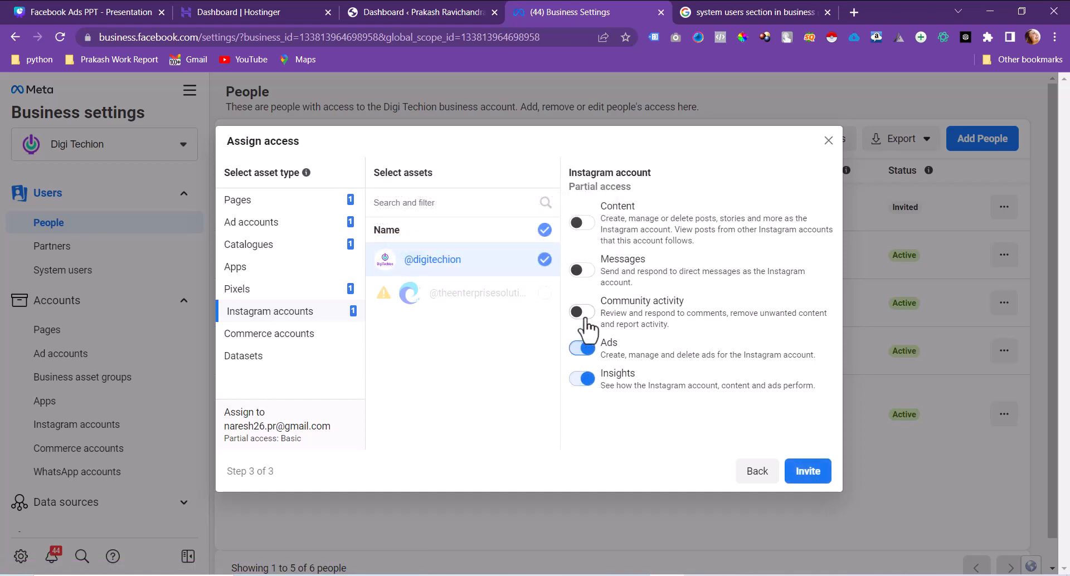
left_click(585, 312)
left_click(586, 271)
left_click(584, 225)
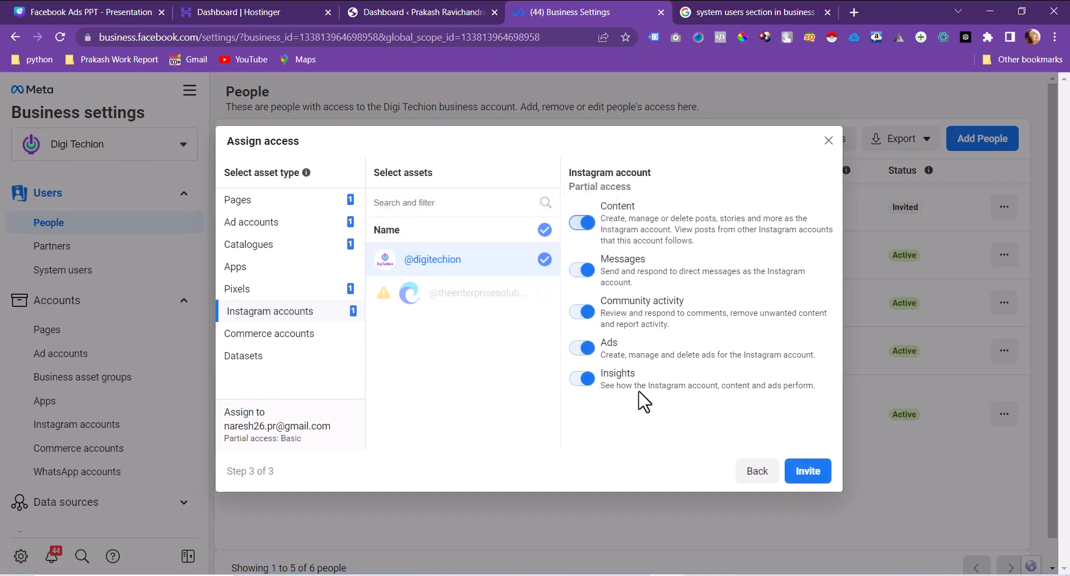
left_click(296, 336)
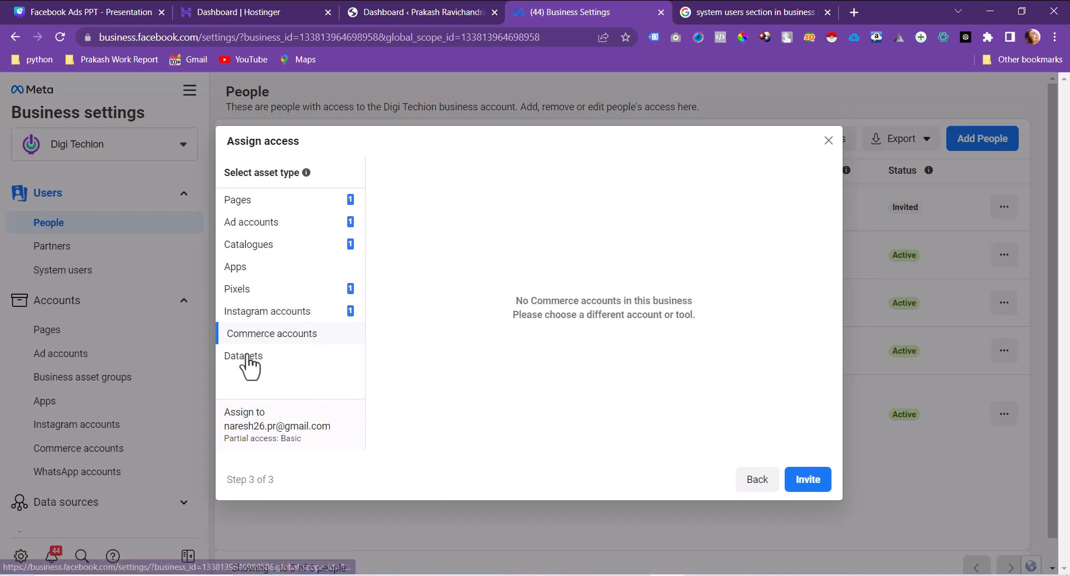
Give full control of the Test dataset and send the invitation.
left_click(245, 356)
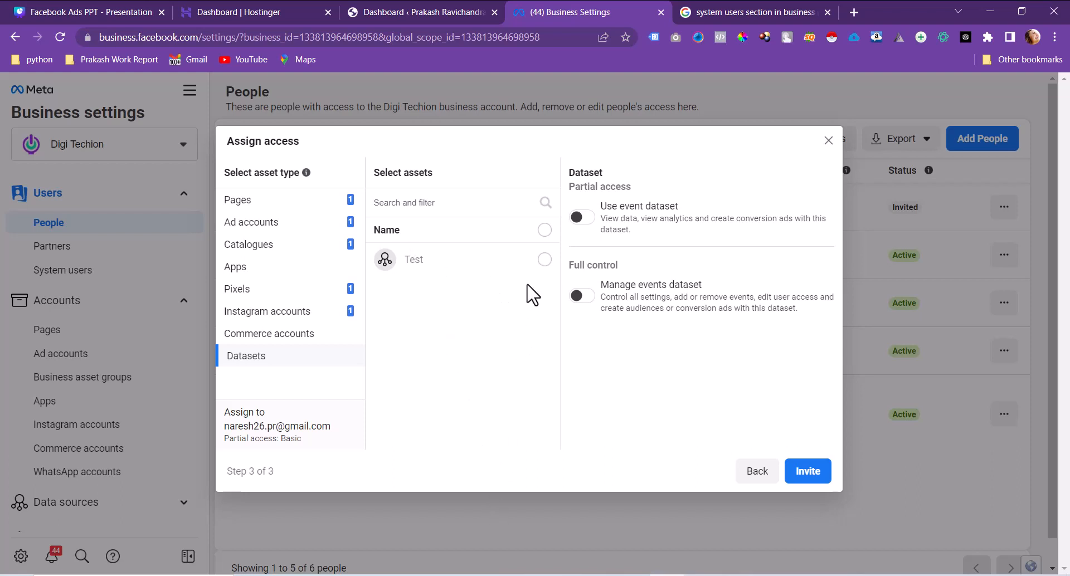
left_click(543, 260)
left_click(582, 298)
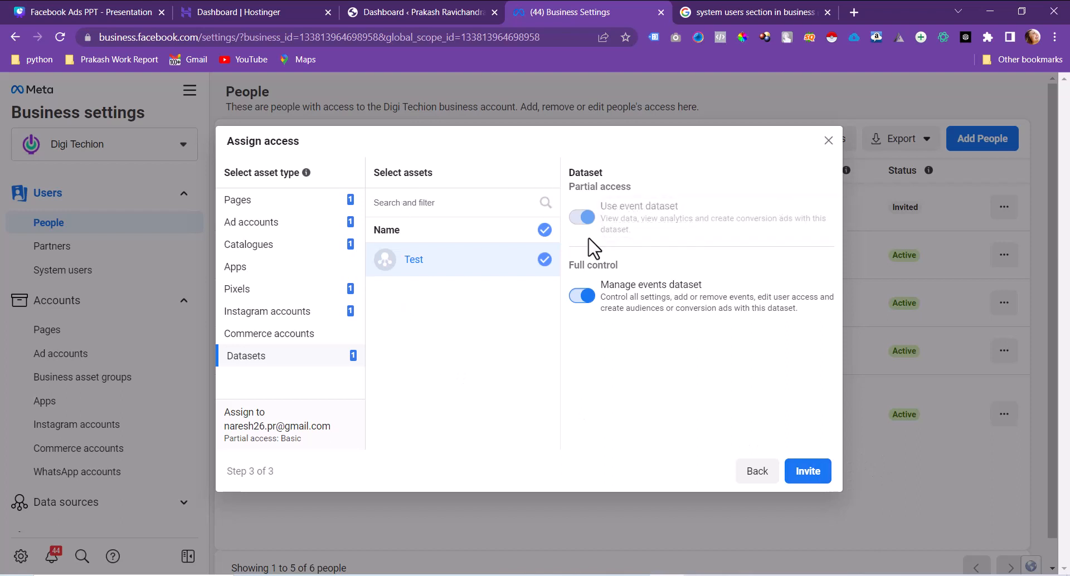
left_click(809, 472)
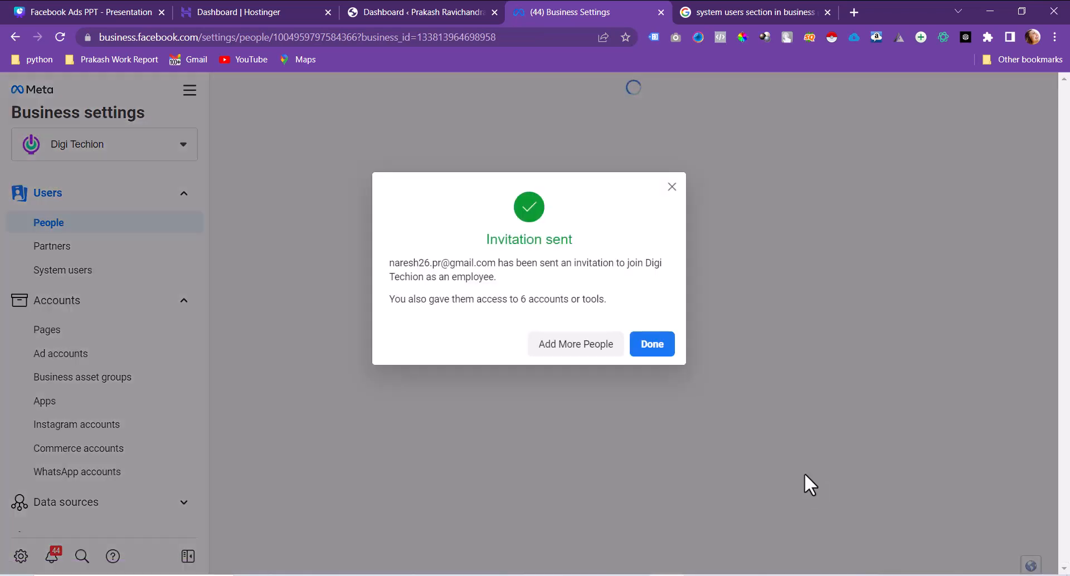
Cancel the newly invited person's pending invitation from the People list.
left_click(673, 187)
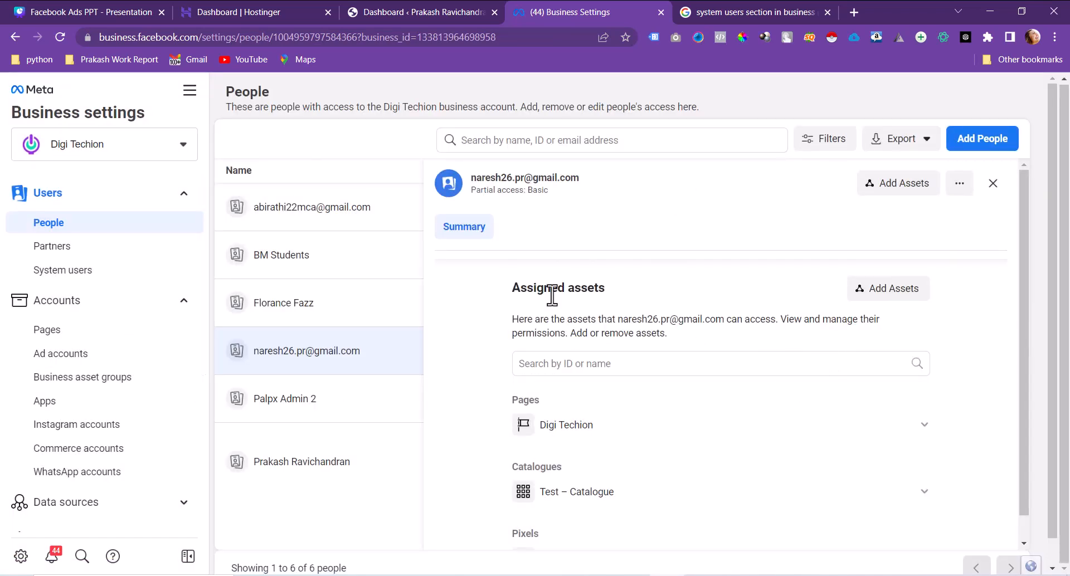
left_click(961, 187)
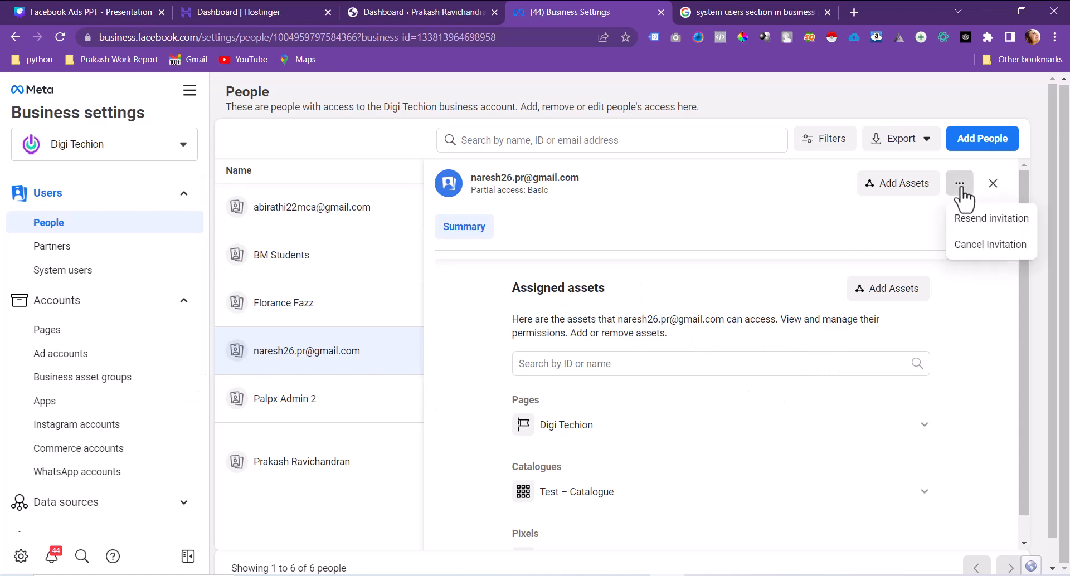
left_click(987, 250)
left_click(629, 315)
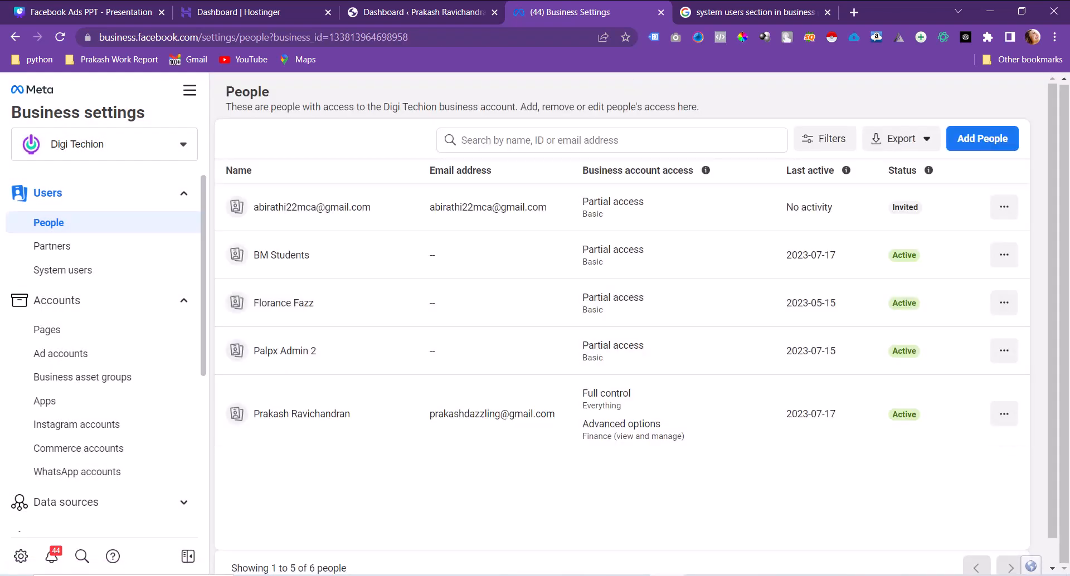
Review Partners and the add-partner dialog, then switch to BroadMind's Business.
left_click(89, 250)
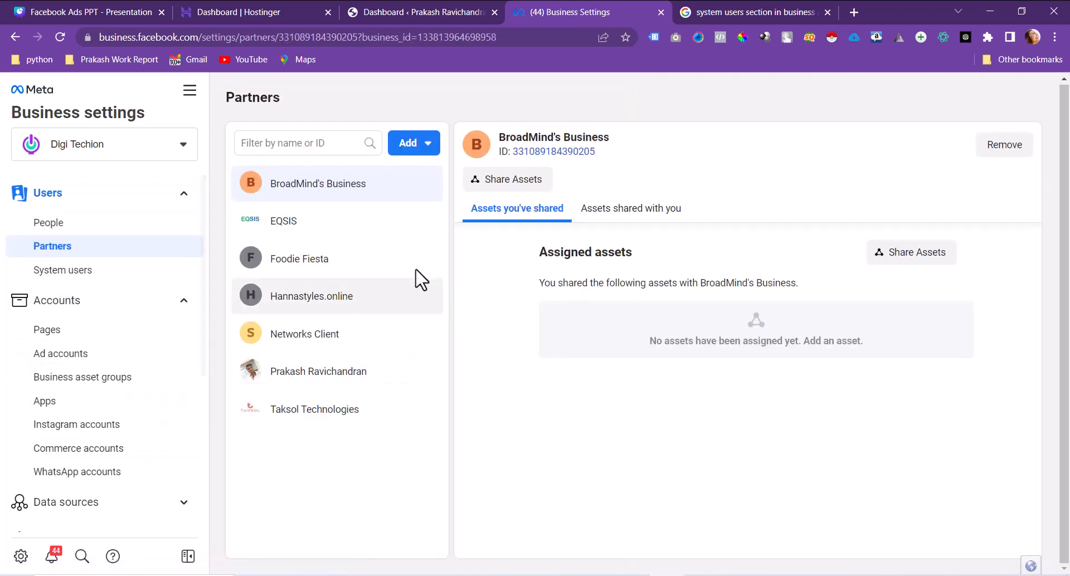
left_click(410, 144)
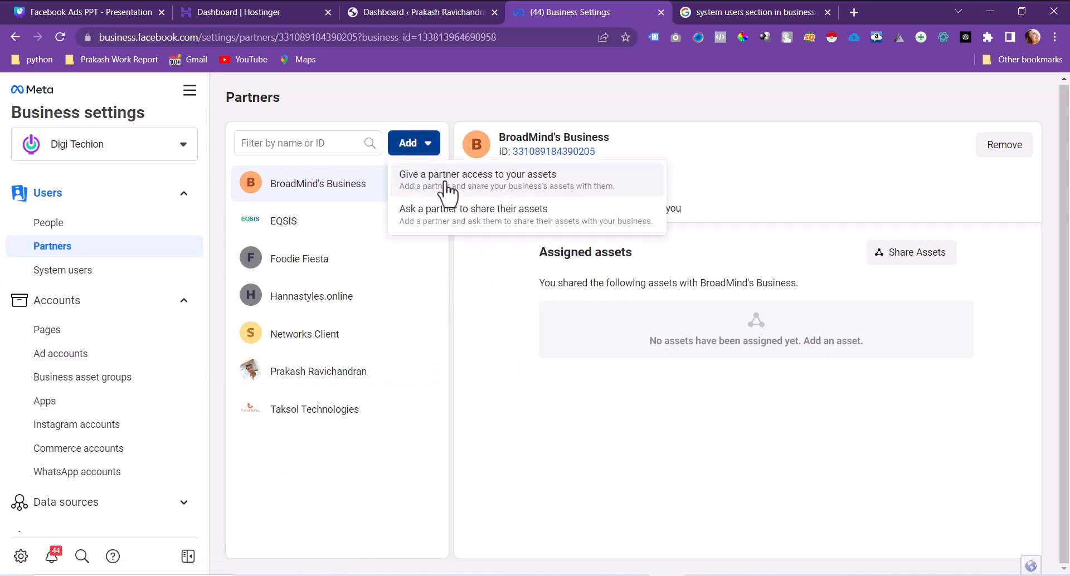
left_click(448, 179)
left_click(375, 337)
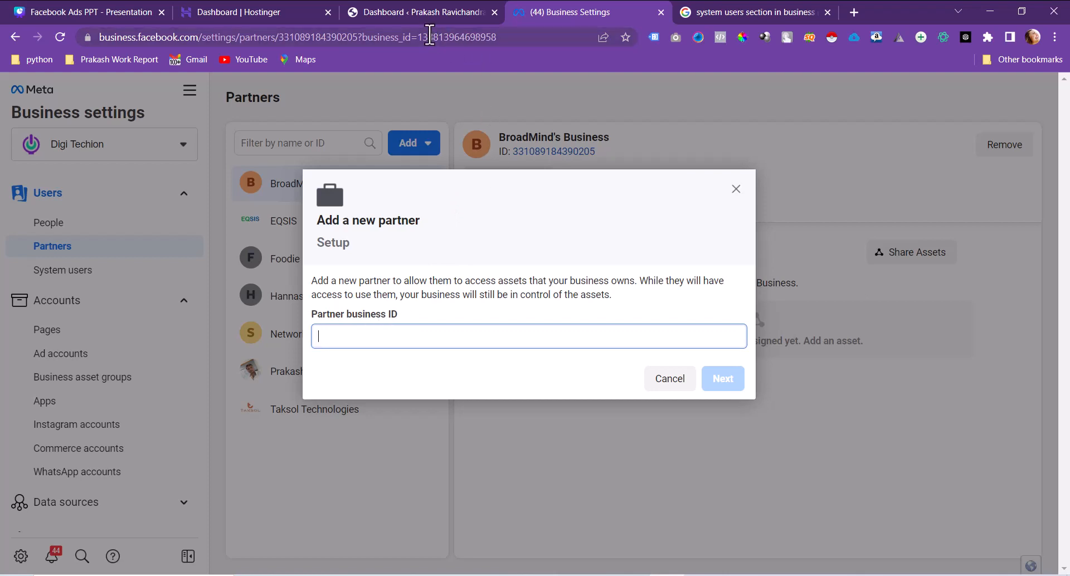
left_click_drag(422, 37, 527, 37)
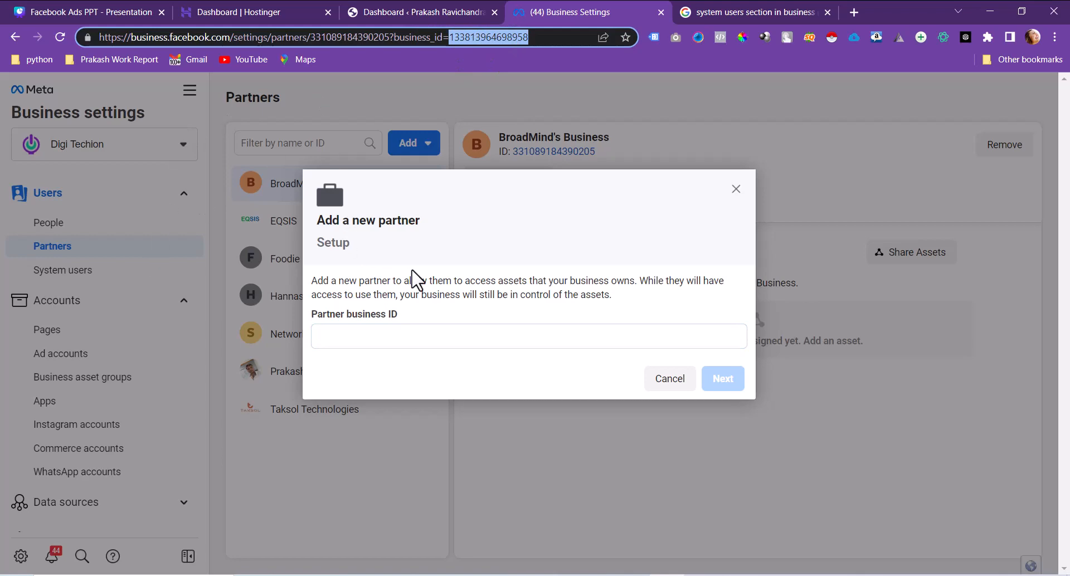
left_click(736, 189)
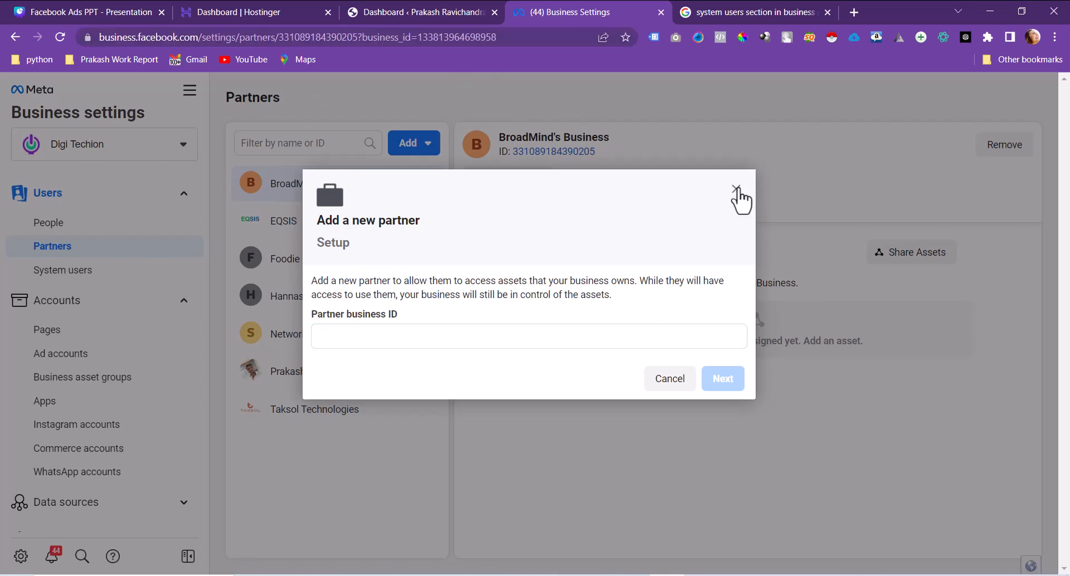
left_click(121, 148)
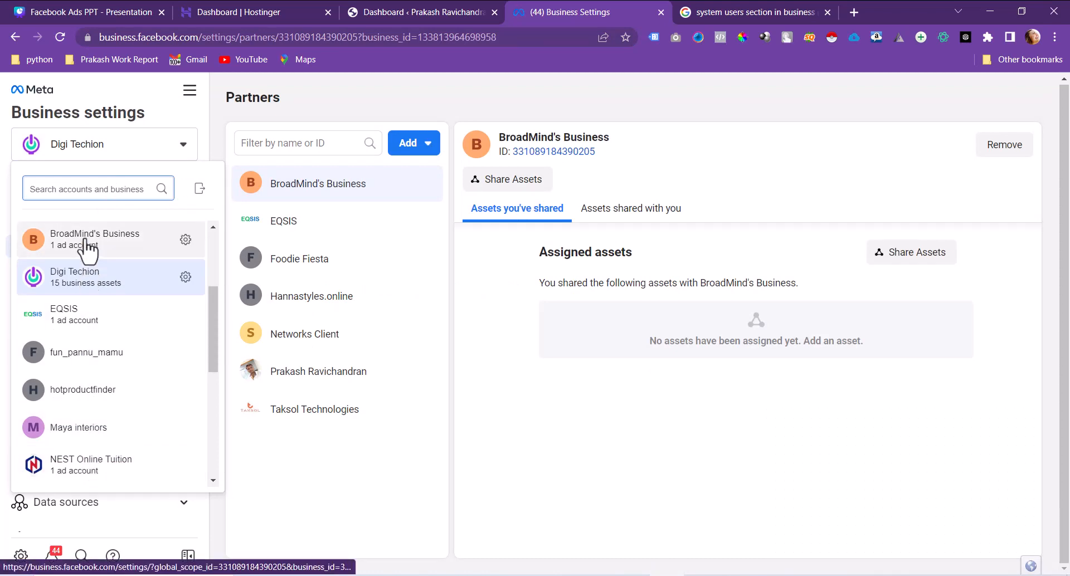
left_click(86, 245)
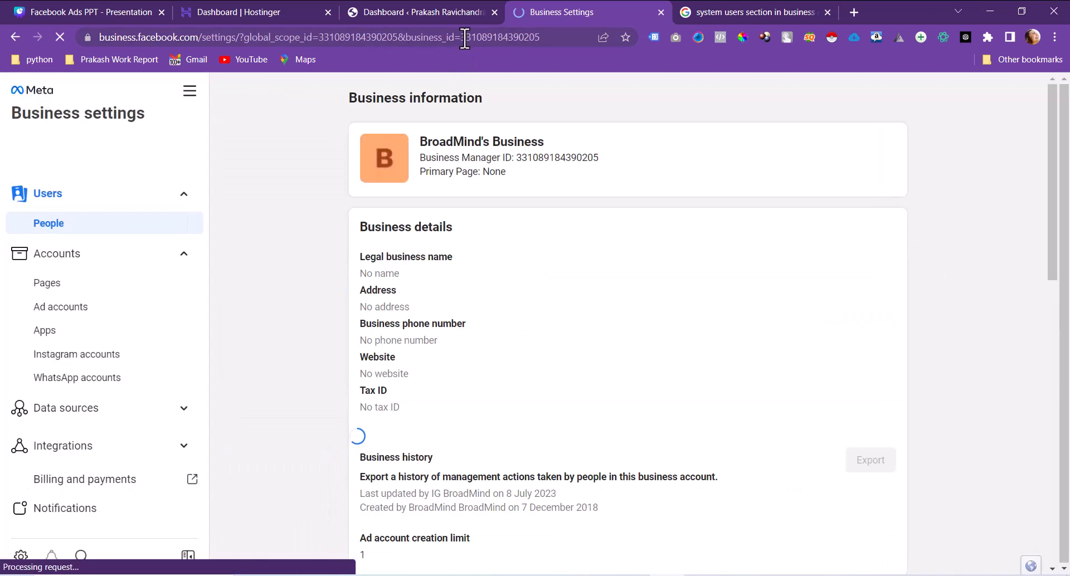
Copy BroadMind's business ID, switch back to Digi Techion, and return to Partners.
double_click(465, 39)
key("ctrl+c")
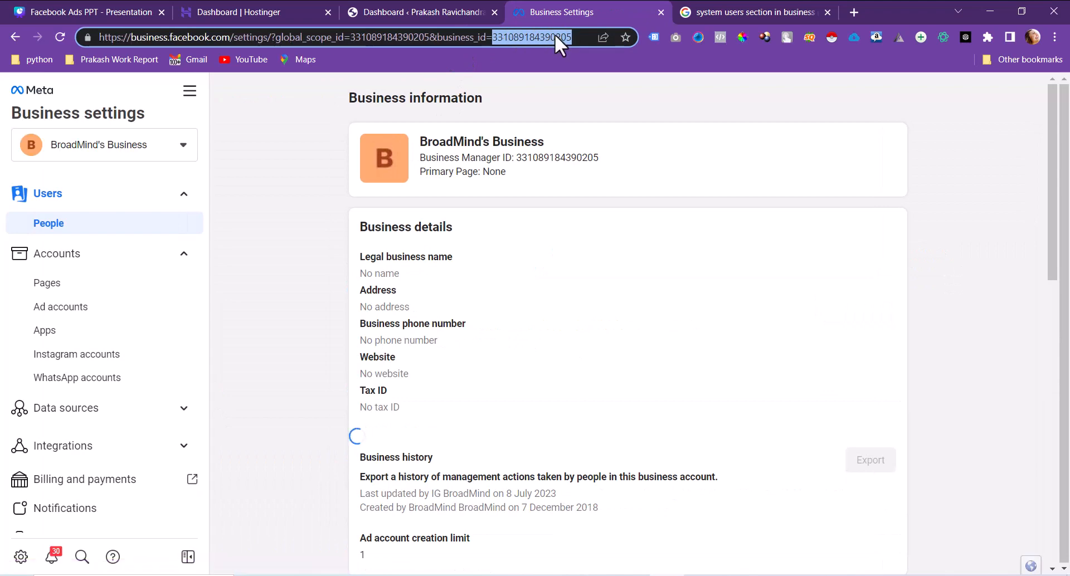
left_click(51, 149)
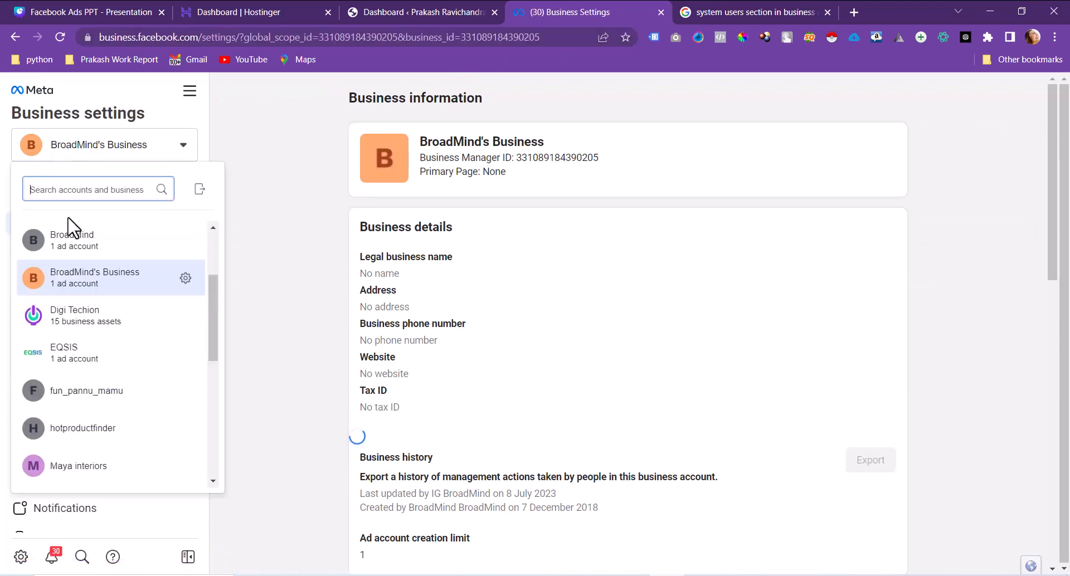
mouse_move(89, 343)
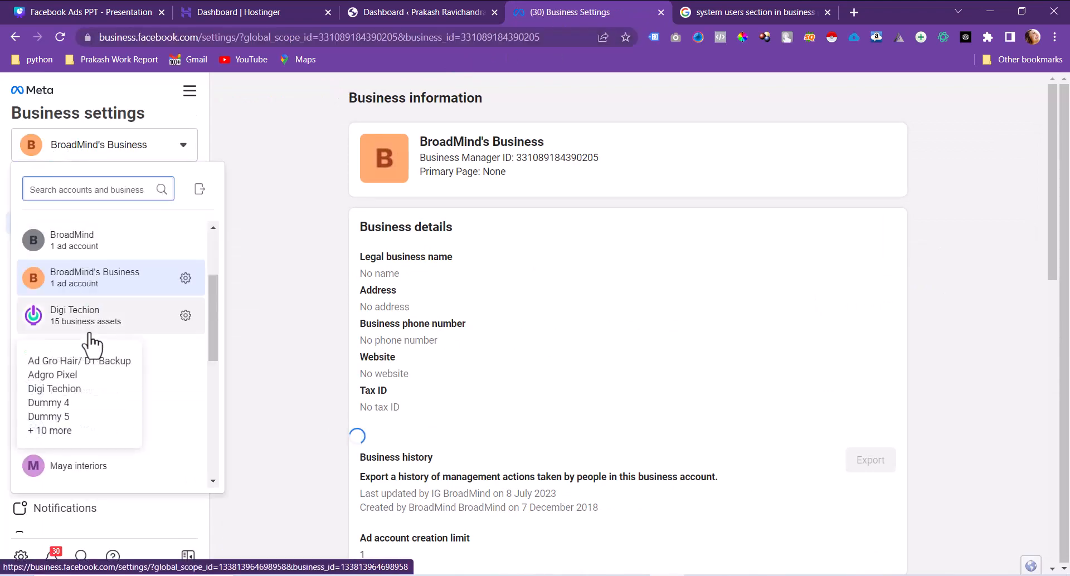
left_click(99, 320)
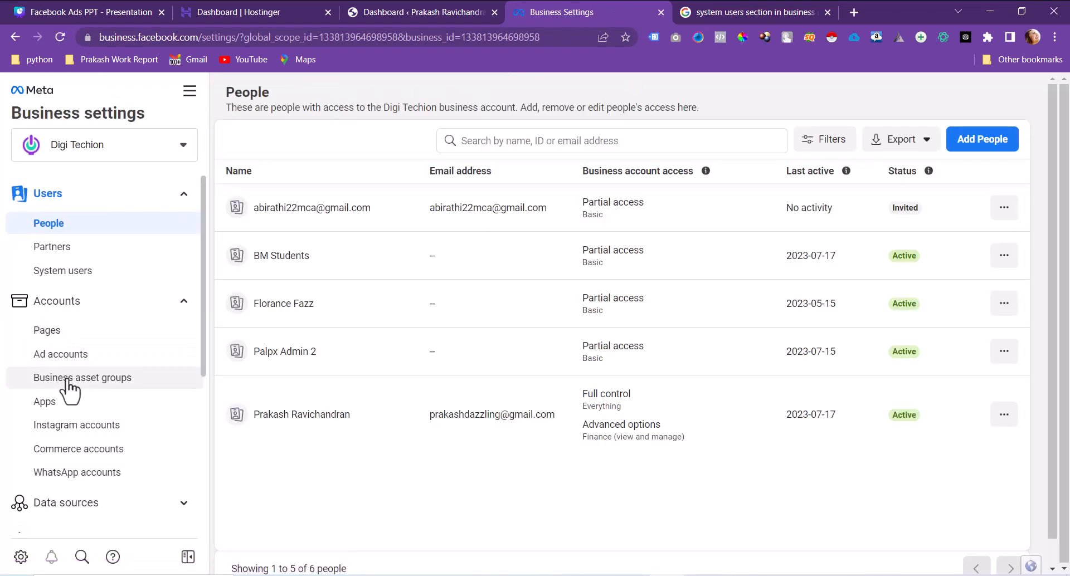
left_click(78, 249)
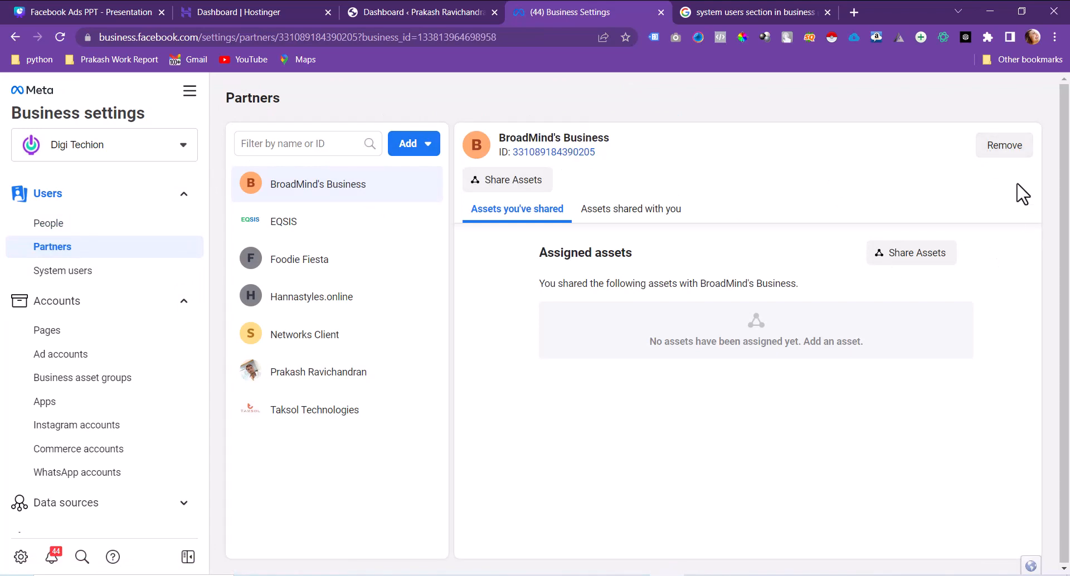
Remove BroadMind's Business as a partner, then re-add it with the pasted business ID.
left_click(1005, 156)
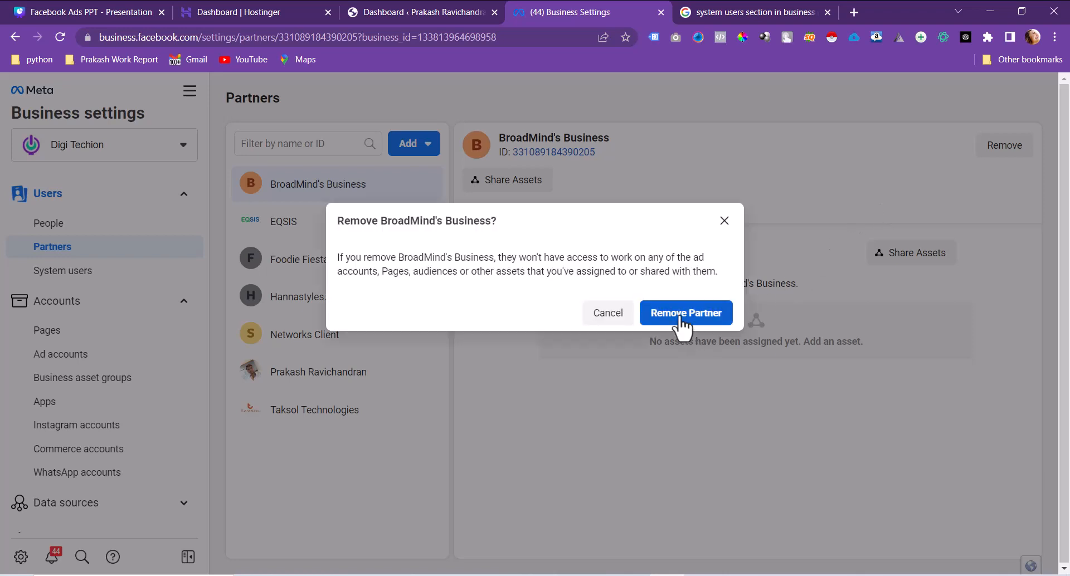
left_click(683, 314)
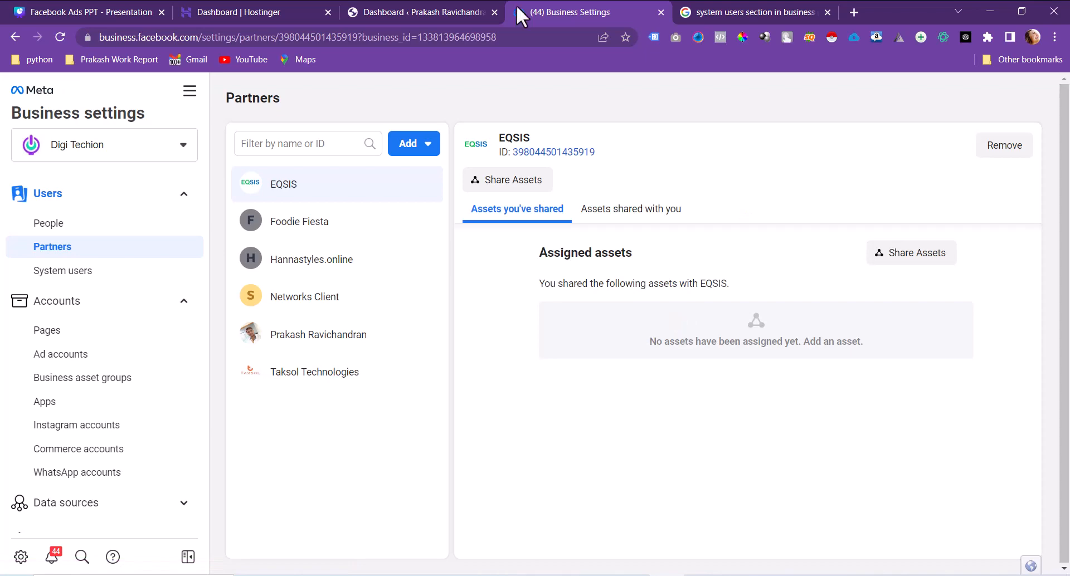
left_click(429, 147)
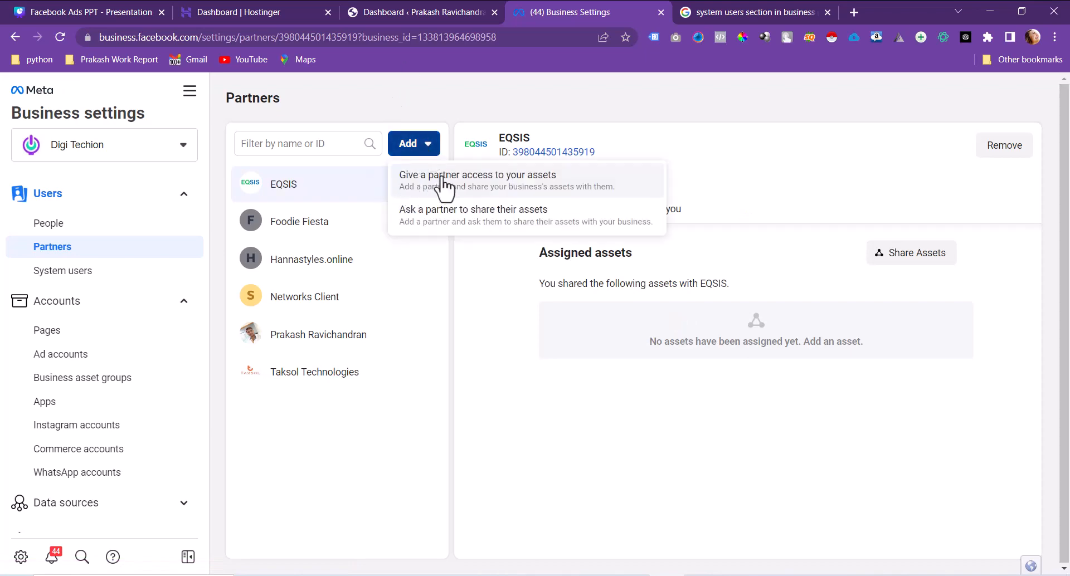
left_click(441, 184)
left_click(459, 341)
key("ctrl+v")
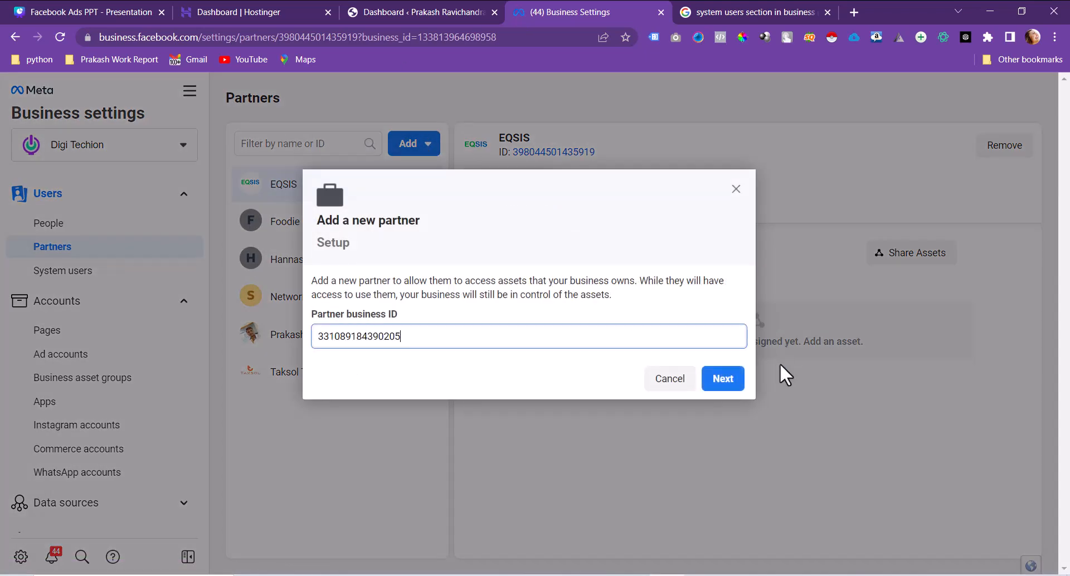
left_click(726, 384)
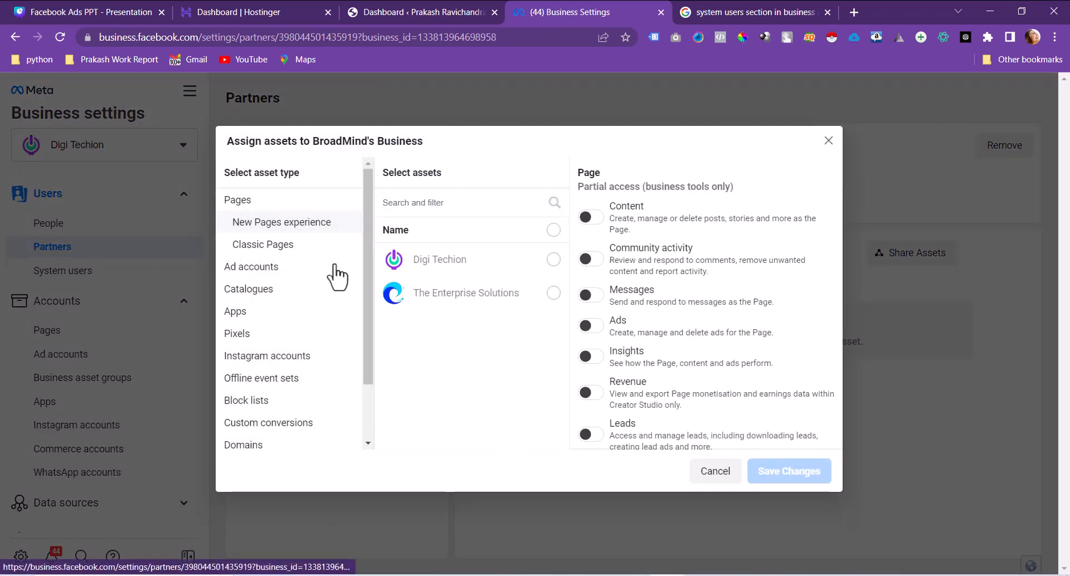
Close the asset-assignment dialog without changes and show the Pages Add options.
scroll(337, 378, "down", 2)
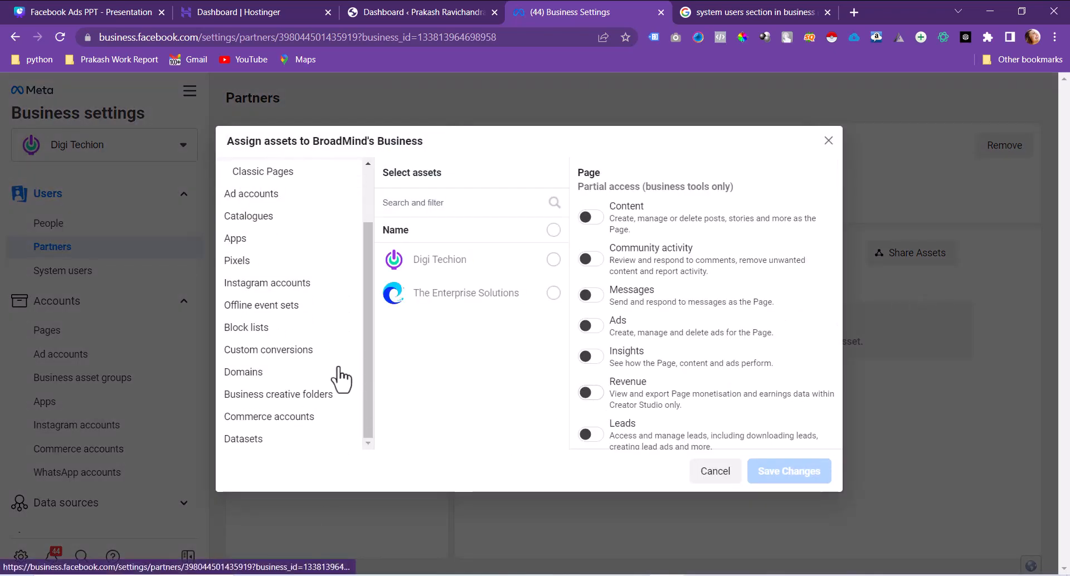
left_click(707, 482)
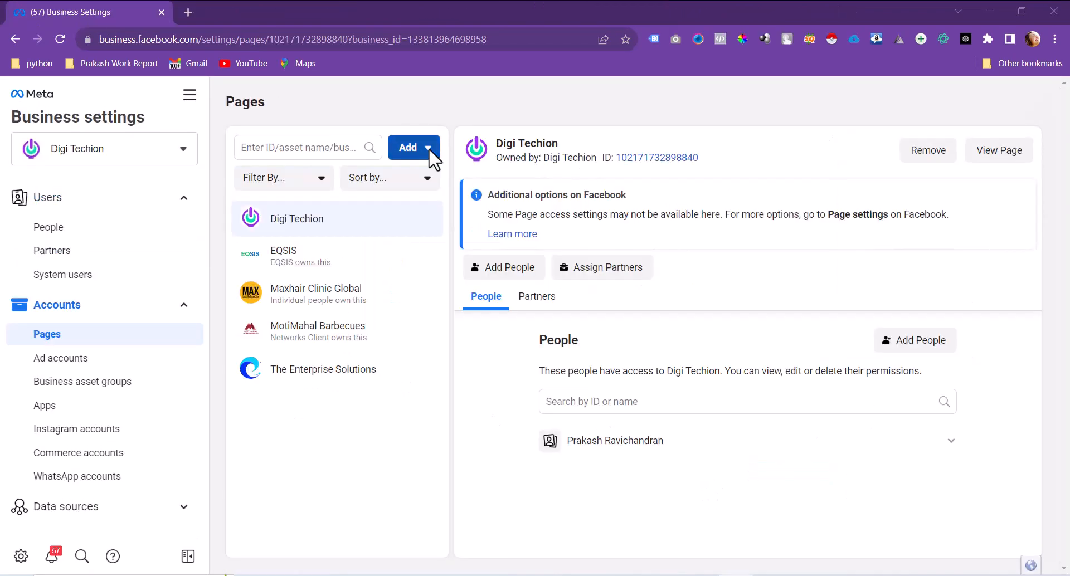
left_click(429, 158)
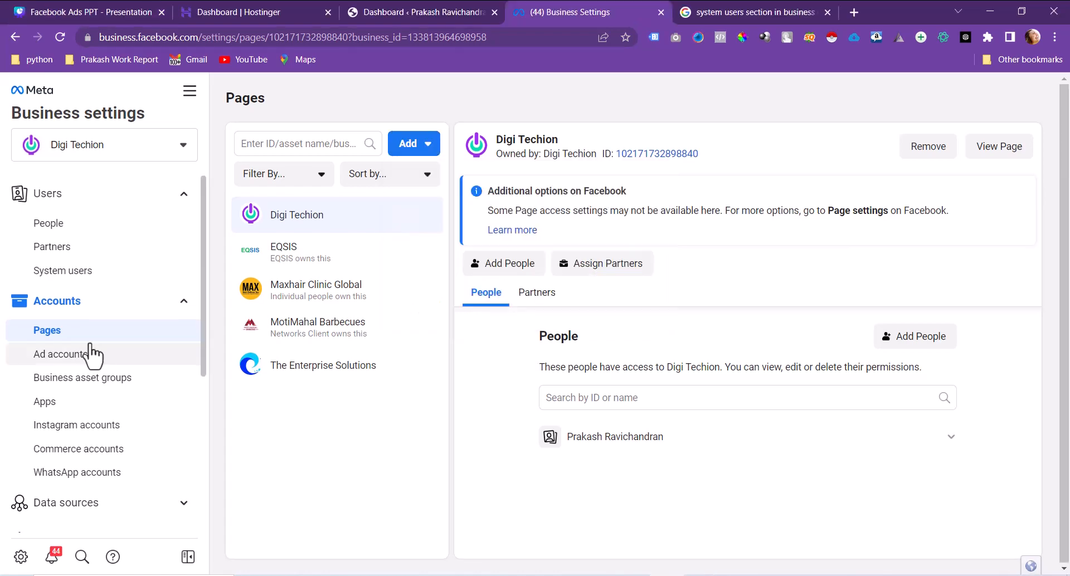
Browse the ad accounts list and its Add options, then go to Business asset groups.
left_click(82, 355)
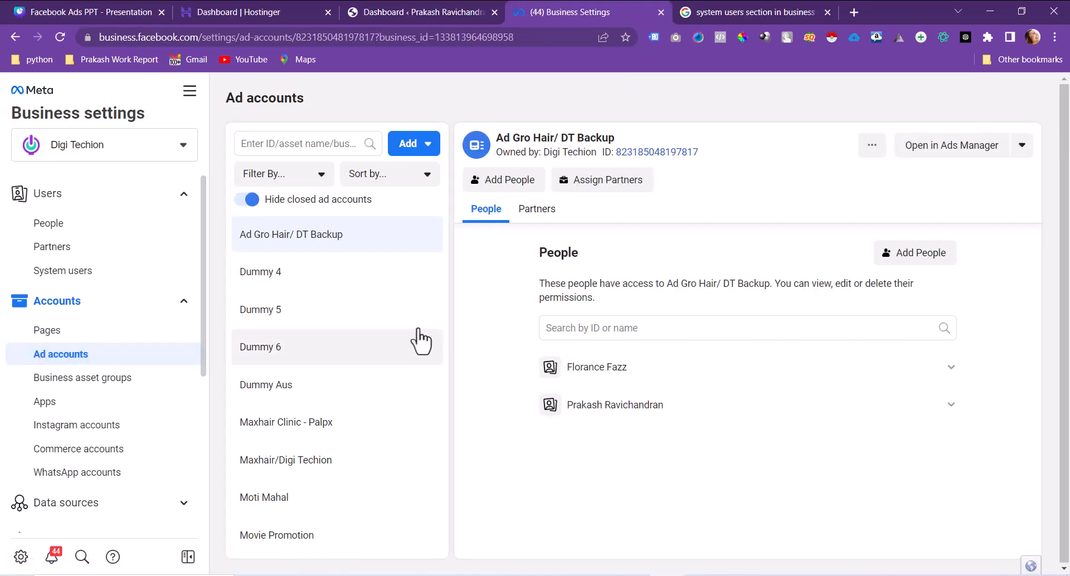
scroll(399, 262, "down", 1)
scroll(401, 267, "down", 1)
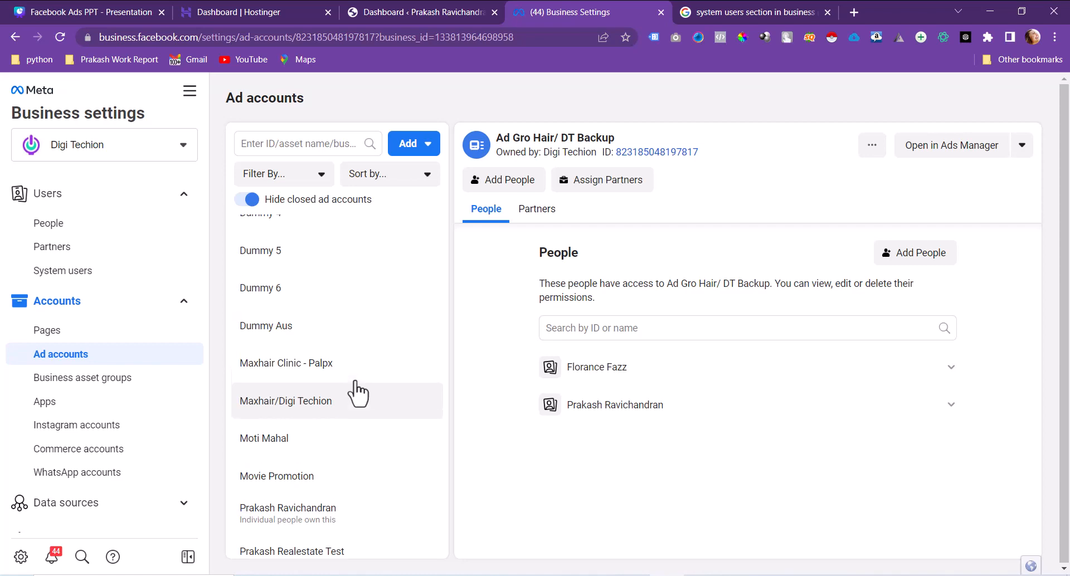
scroll(356, 393, "up", 2)
left_click(428, 144)
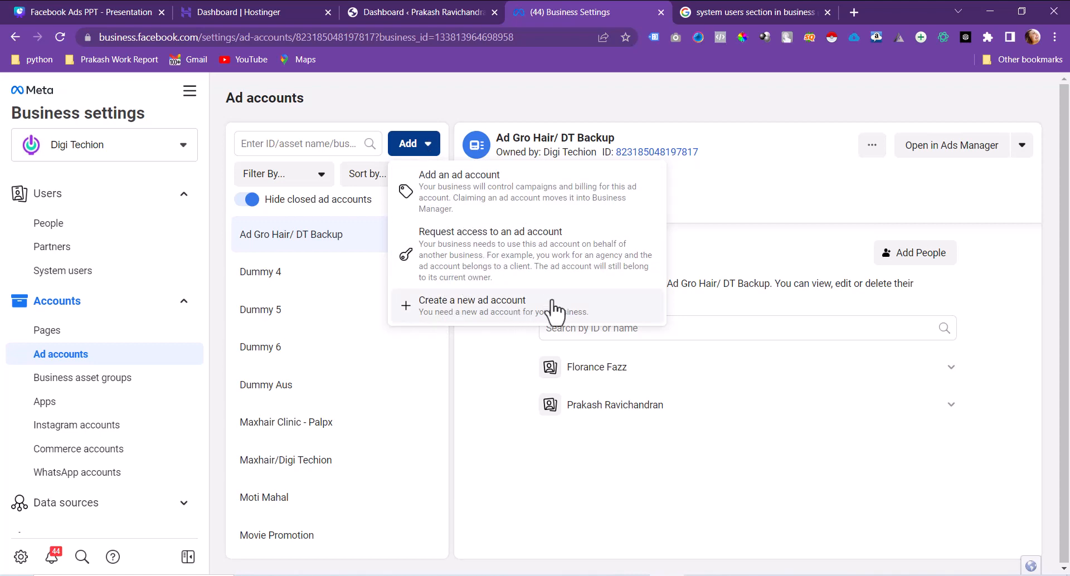
left_click(115, 379)
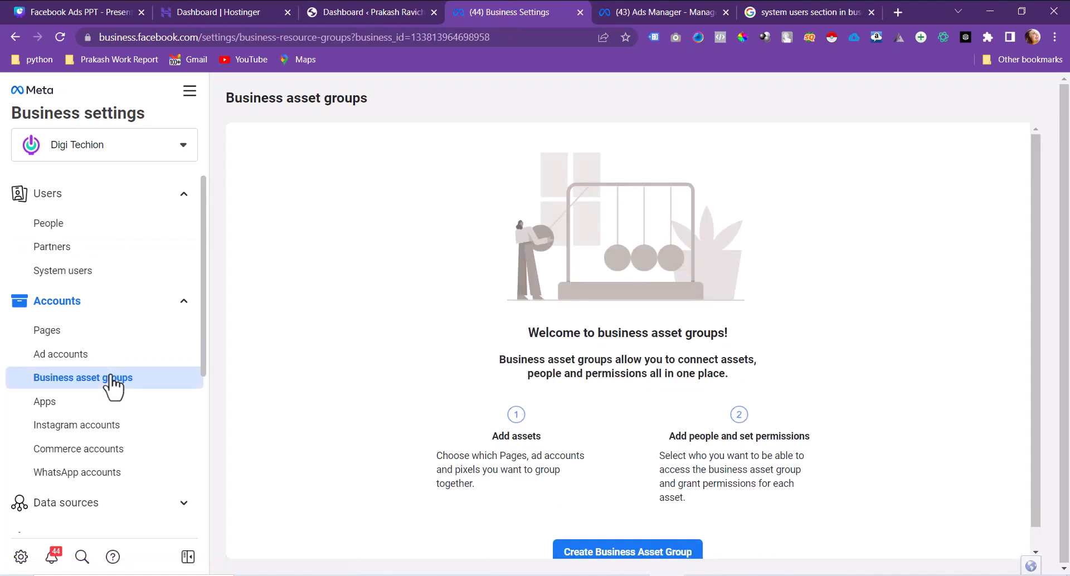
Start a new business asset group organised as 'Separate brands or line of business'.
scroll(466, 328, "down", 1)
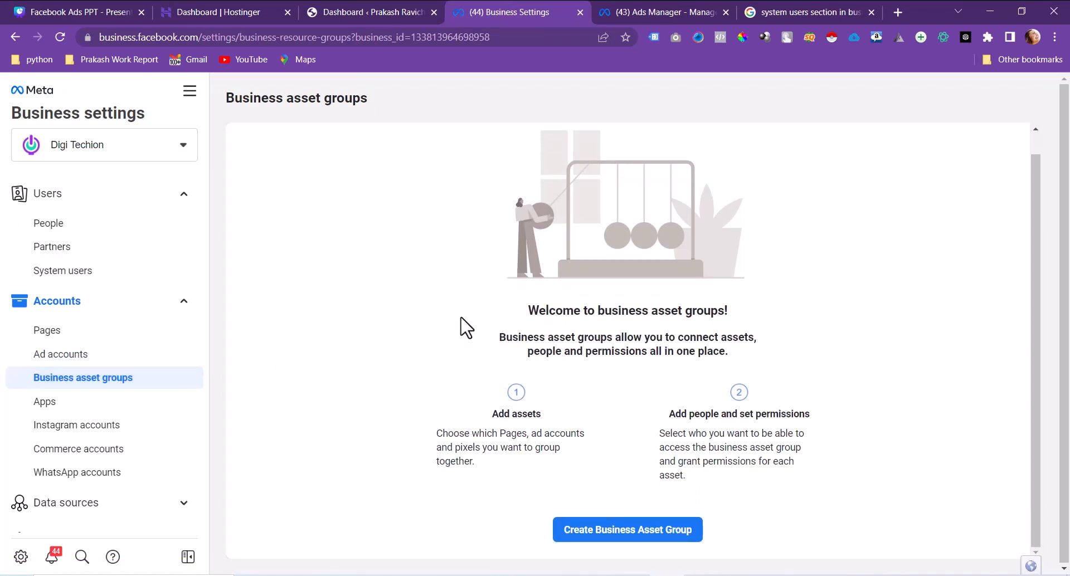
left_click(528, 575)
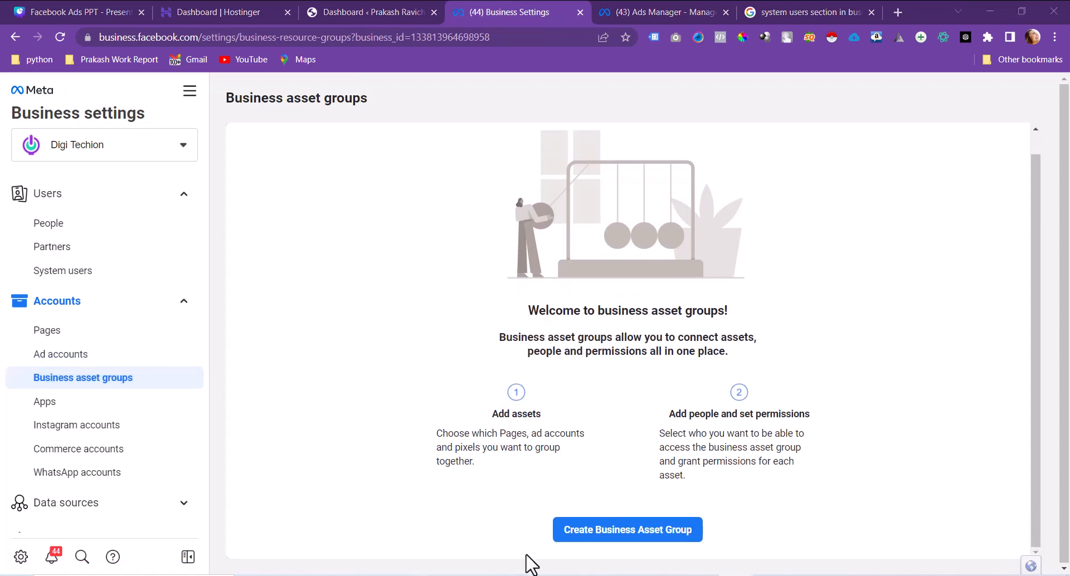
left_click_drag(491, 414, 518, 468)
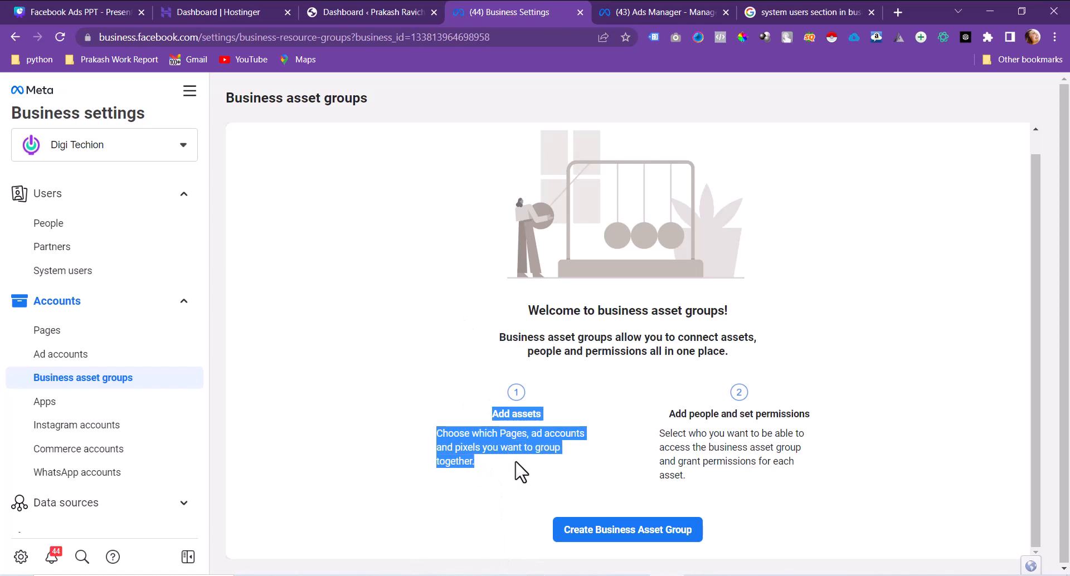
left_click(519, 468)
left_click(617, 536)
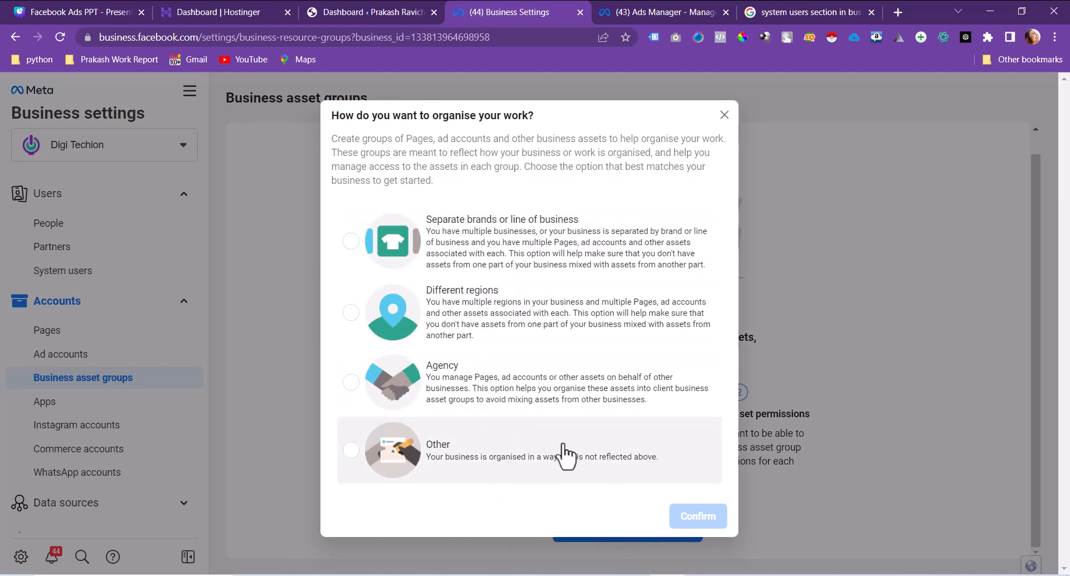
left_click(523, 263)
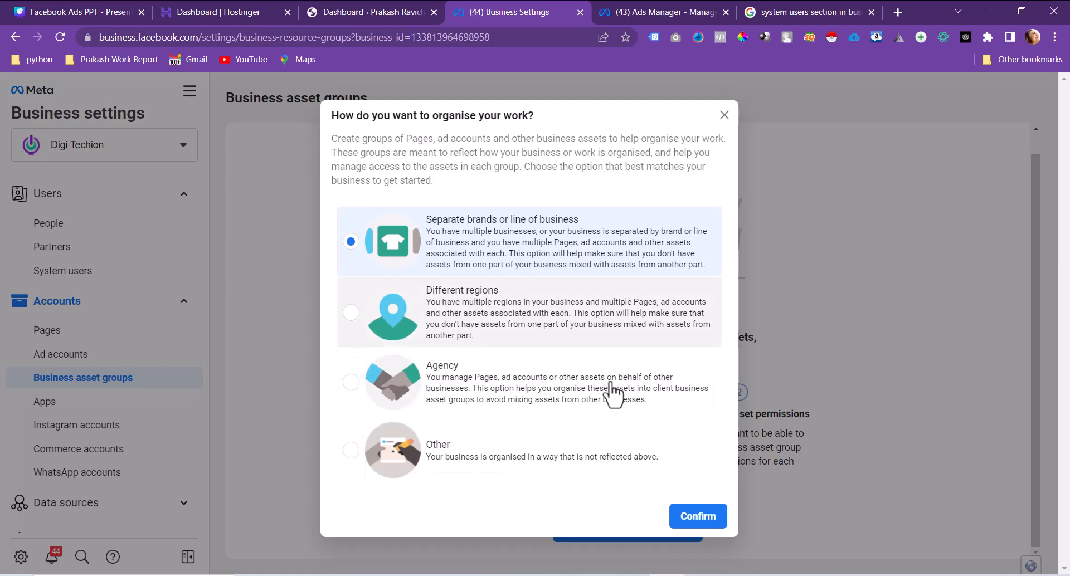
left_click(703, 527)
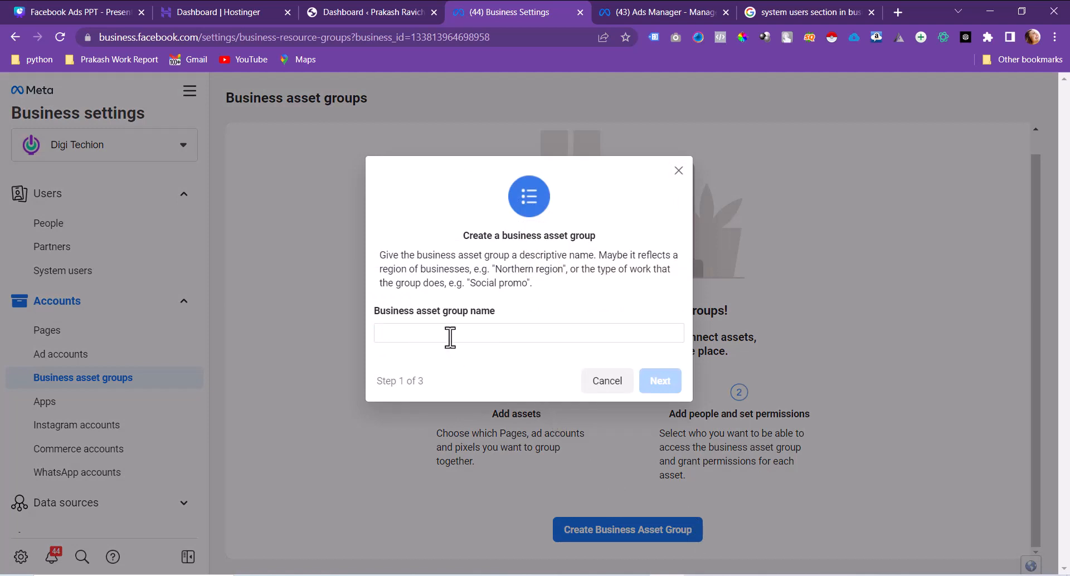
Name the new asset group 'Moti Mahal' and add the MotiMahal Barbecues Page.
left_click(450, 337)
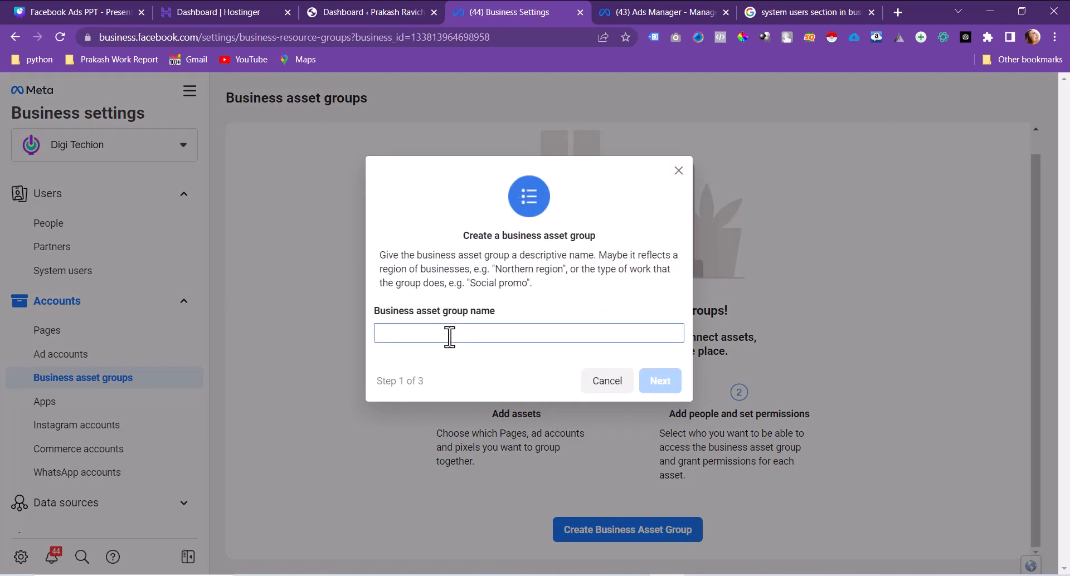
type("Moti Mahal")
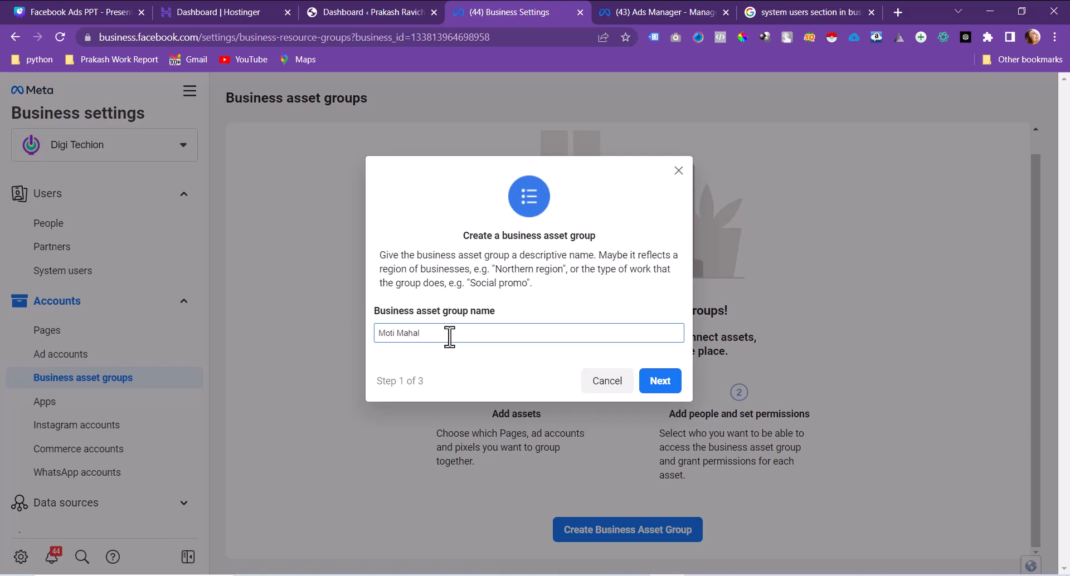
left_click(660, 381)
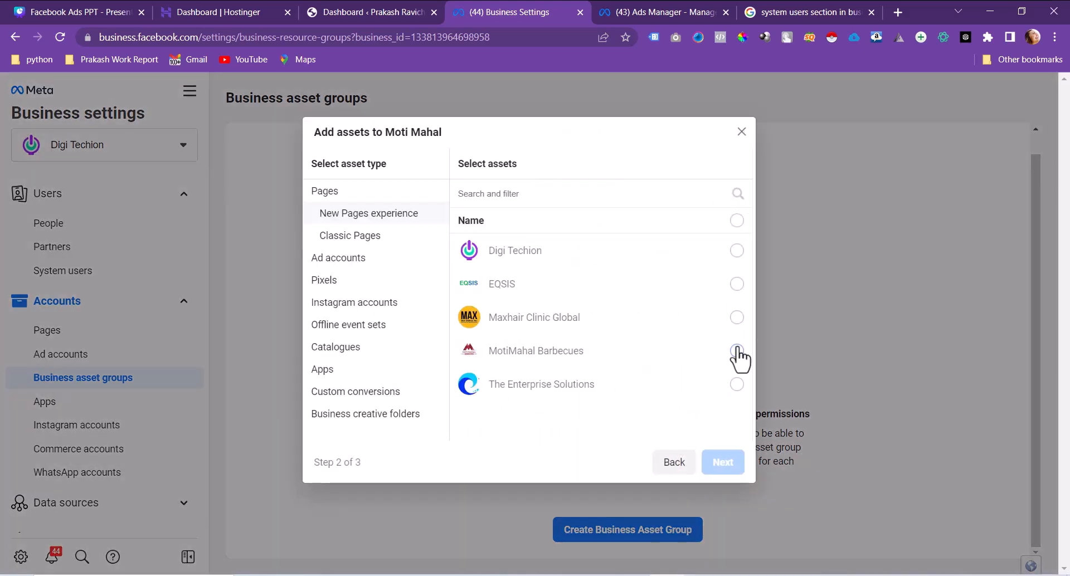
left_click(737, 351)
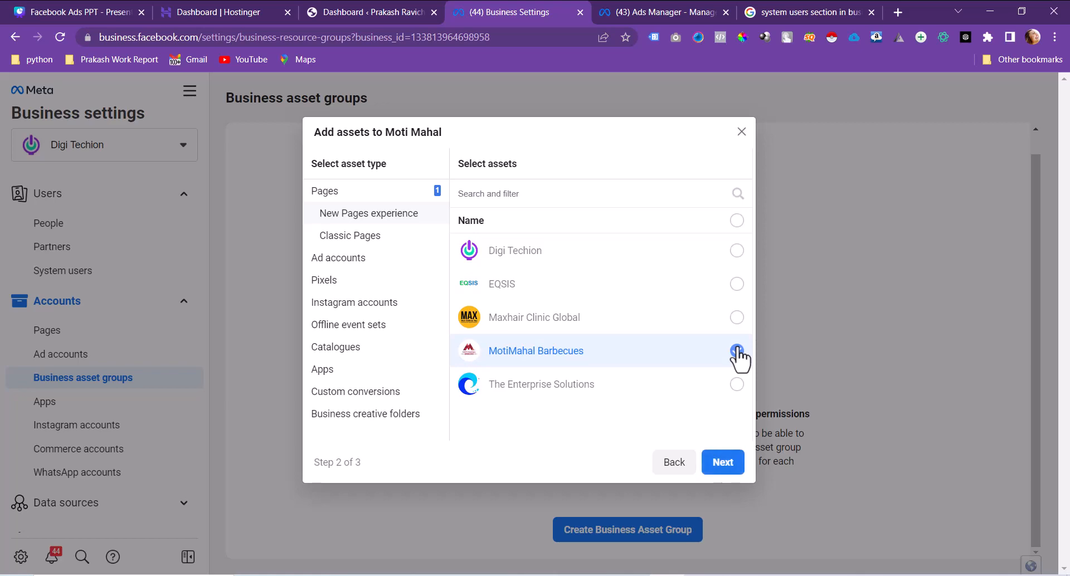
Add the Moti Mahal ad account and the Moti Mahal Barbecues (OMR) pixel to the group, then continue to permissions.
left_click(347, 263)
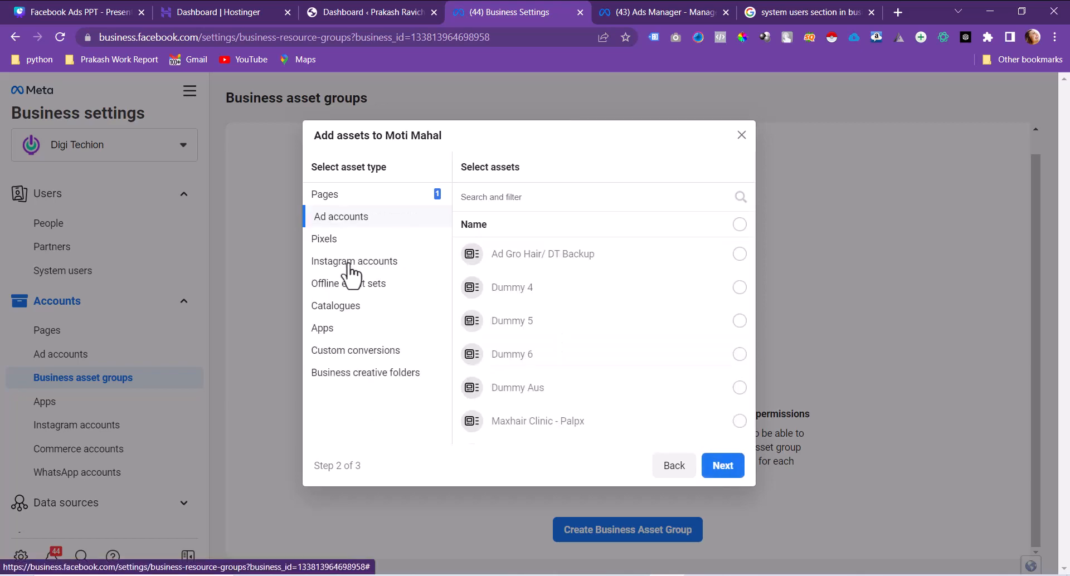
scroll(686, 310, "down", 3)
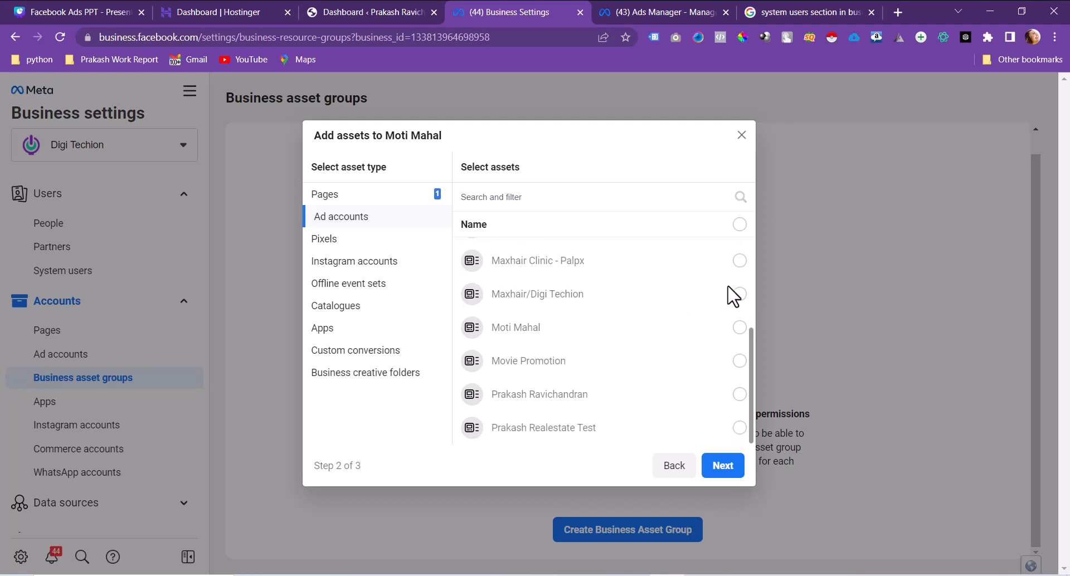
left_click(740, 328)
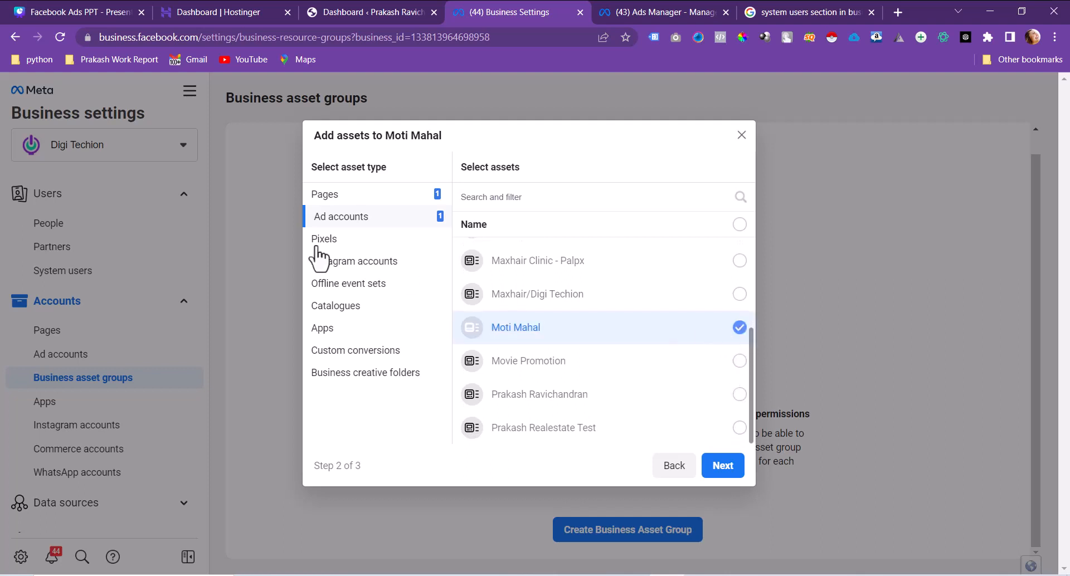
left_click(351, 265)
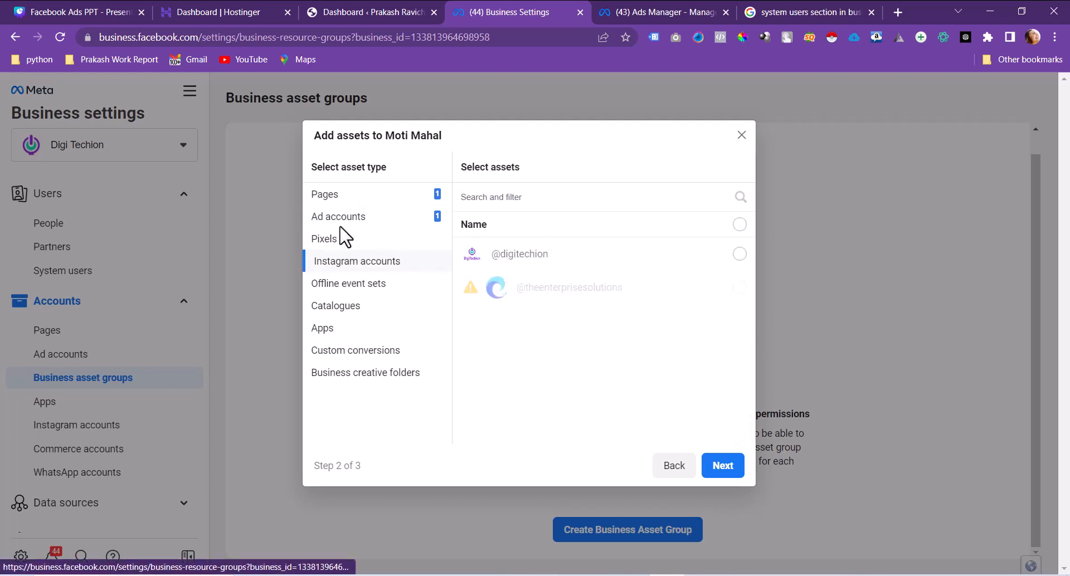
left_click(334, 239)
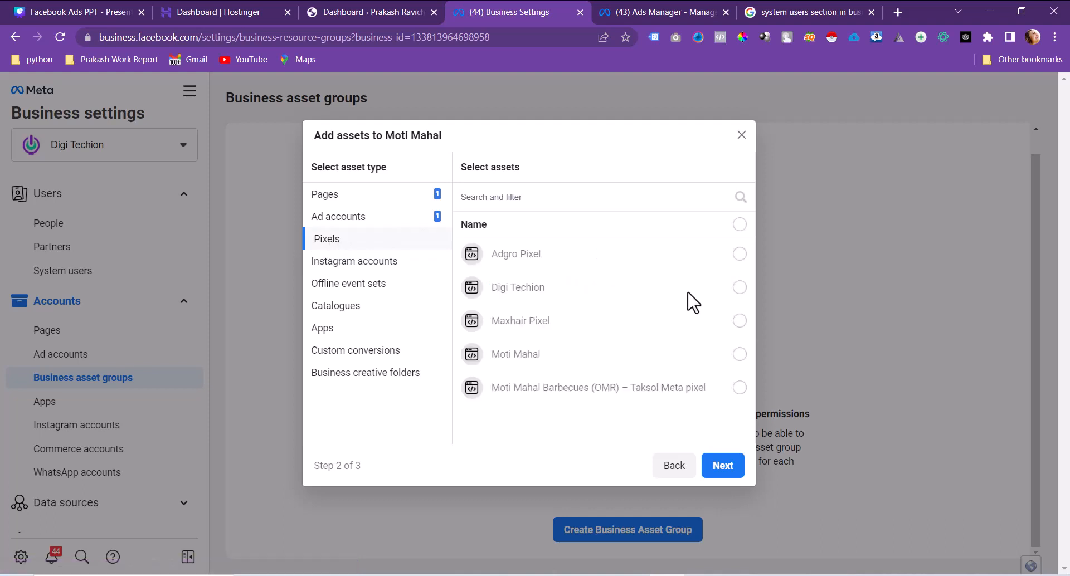
left_click(740, 355)
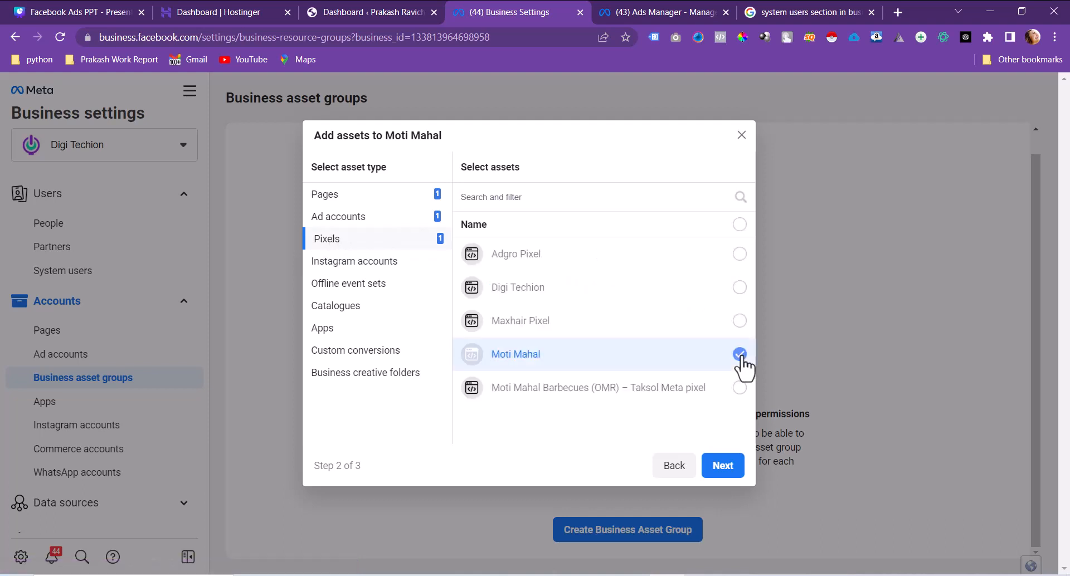
left_click(740, 389)
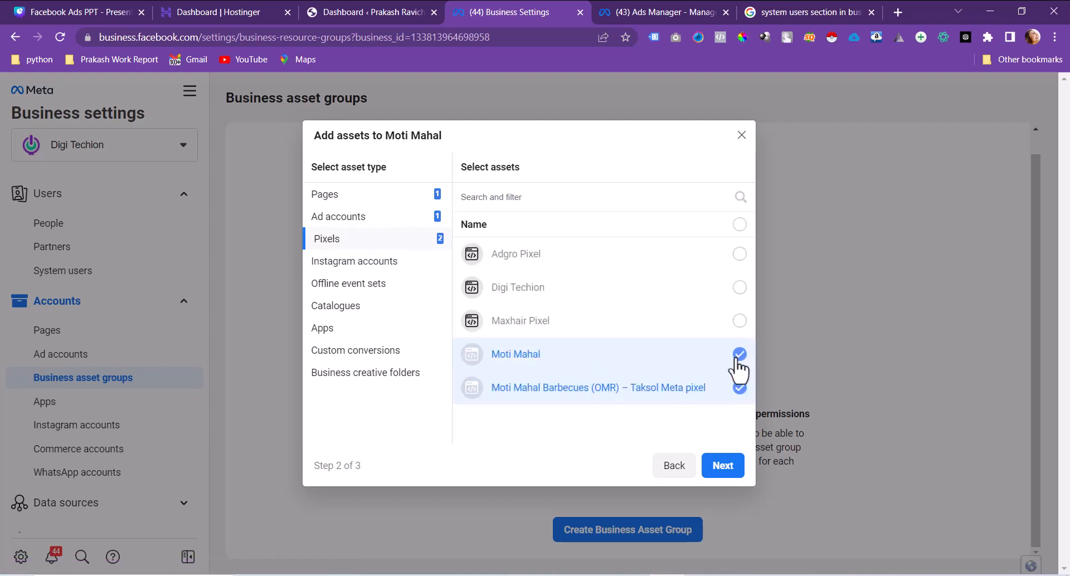
left_click(738, 358)
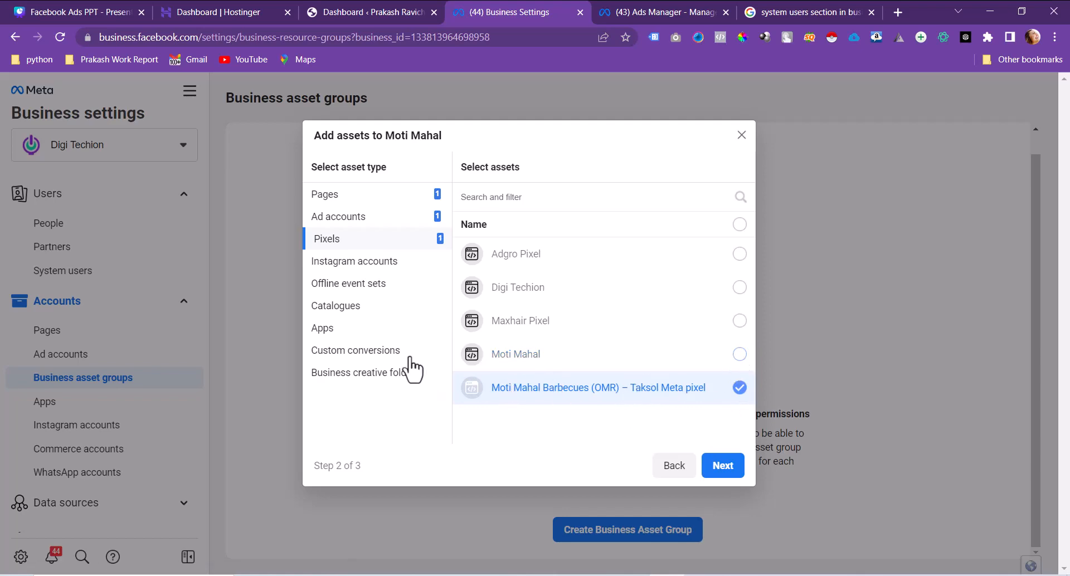
left_click(726, 467)
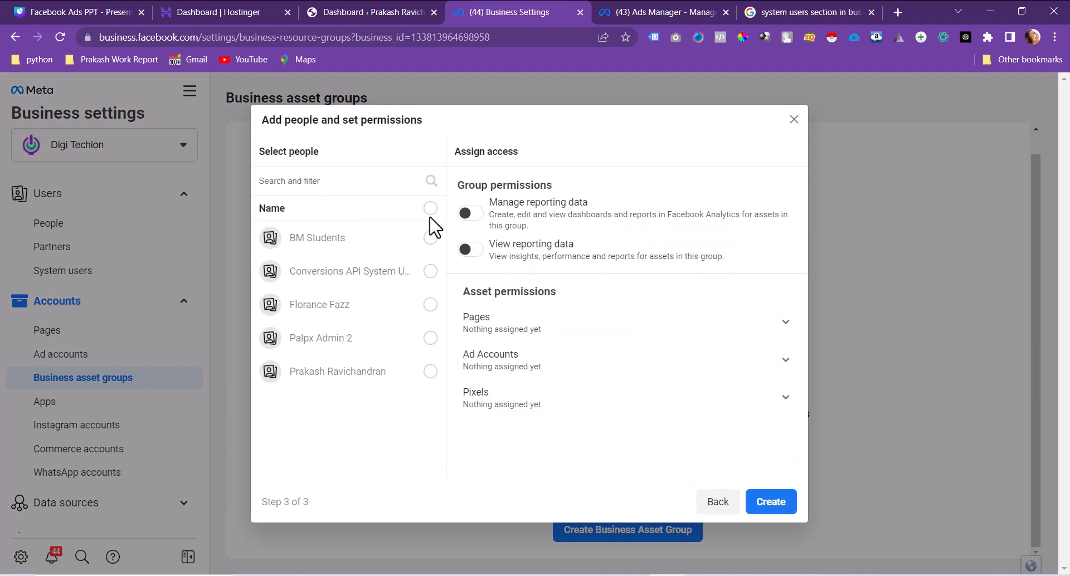
Give one person Manage reporting data access and create the Moti Mahal asset group.
left_click(431, 372)
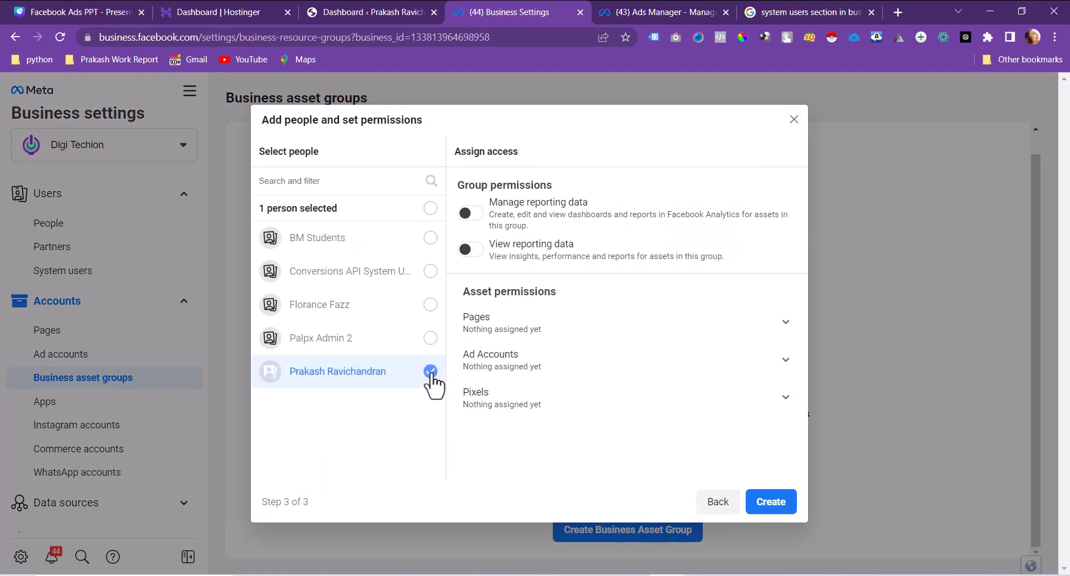
left_click(471, 214)
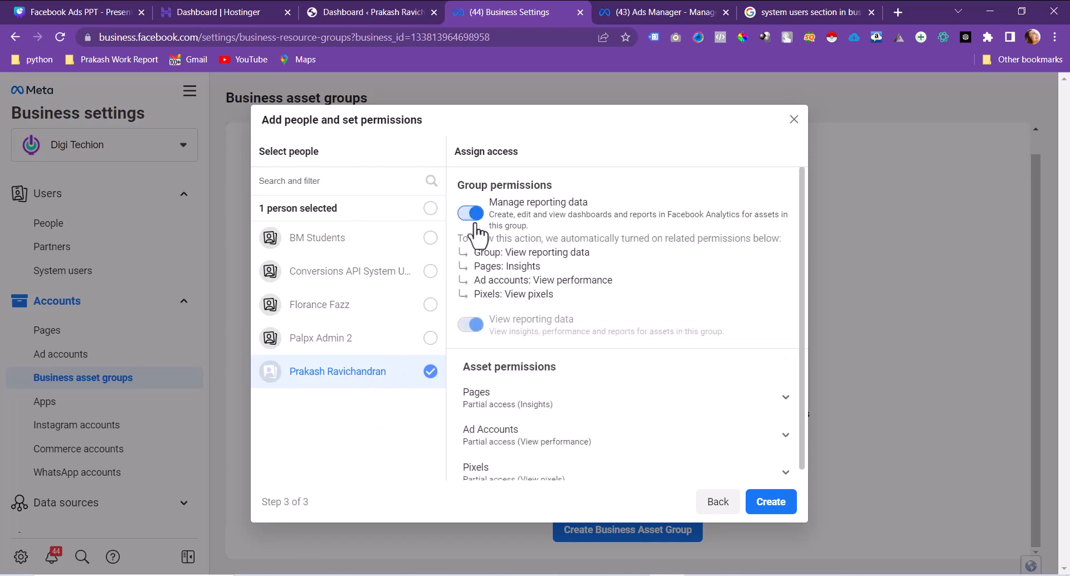
scroll(638, 383, "down", 1)
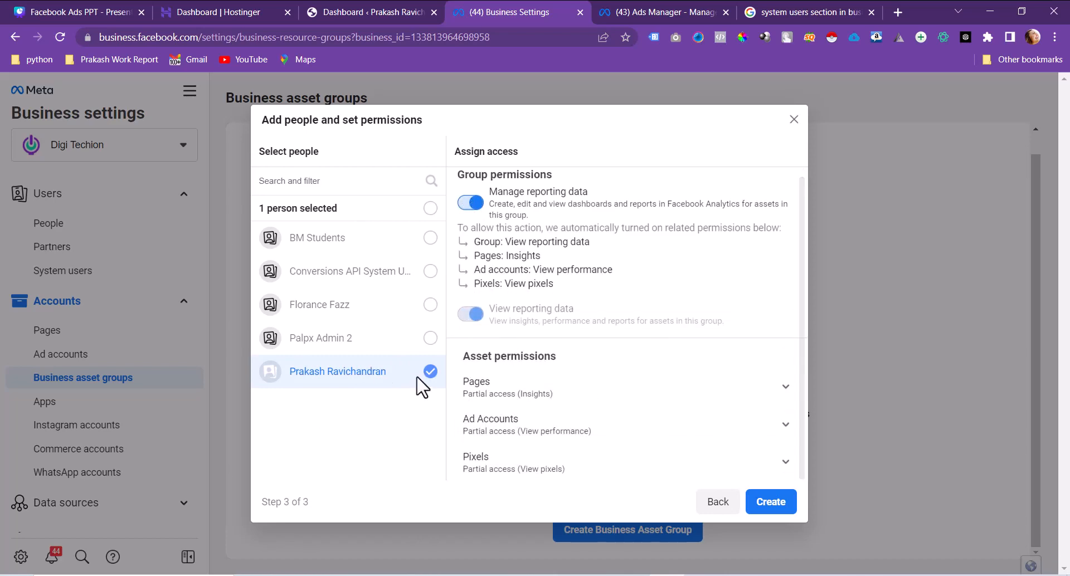
left_click(771, 503)
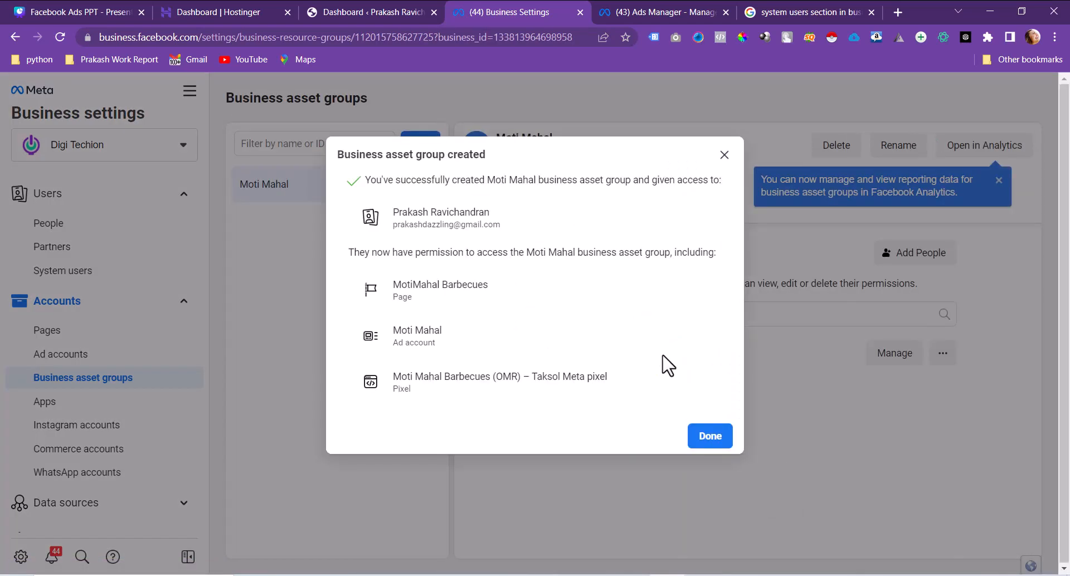
left_click(717, 446)
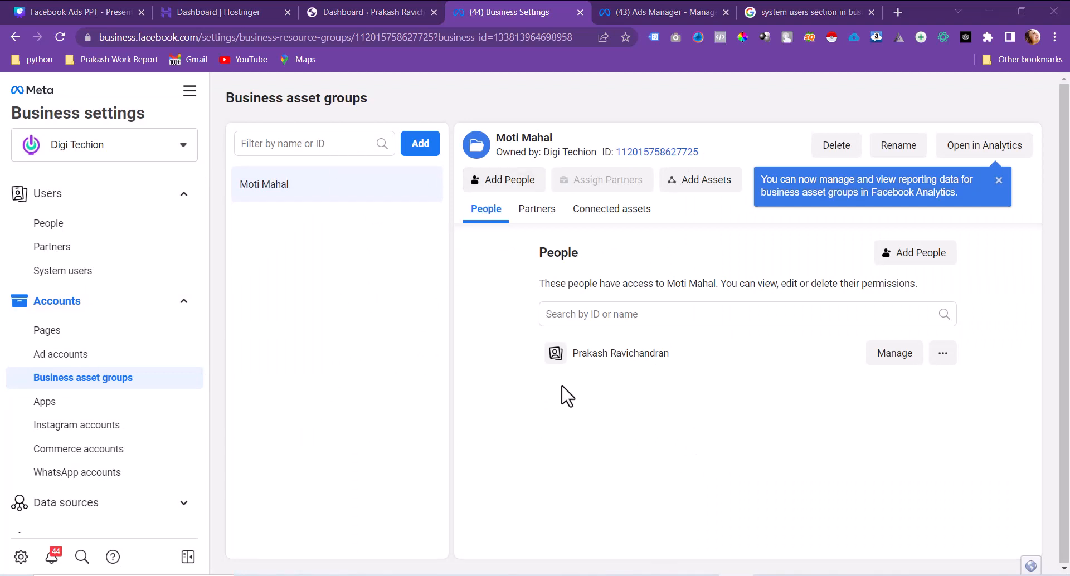
Review the group's three connected assets, then go to the Apps section.
left_click(594, 209)
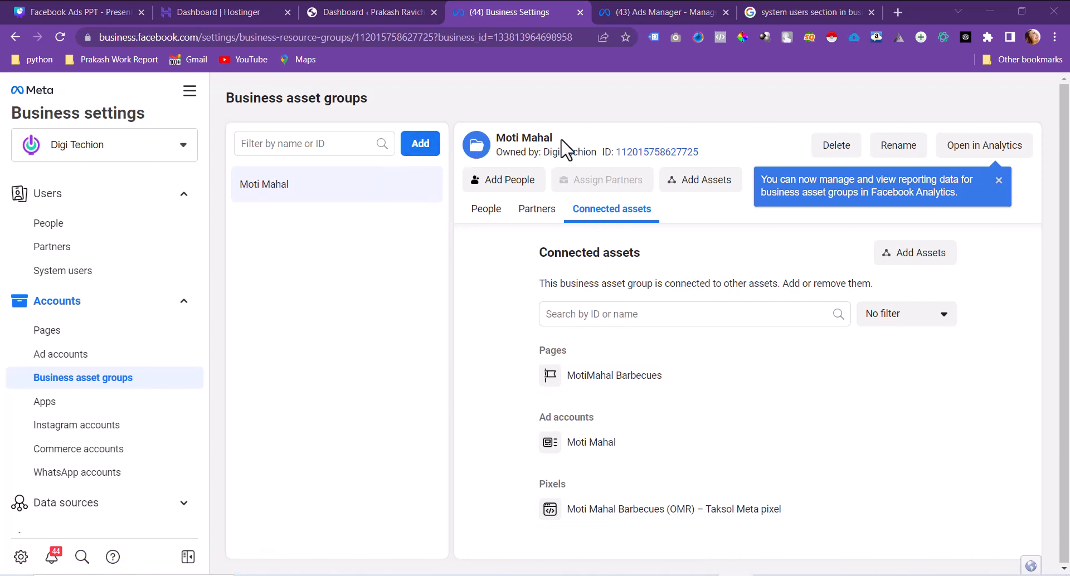
left_click(999, 180)
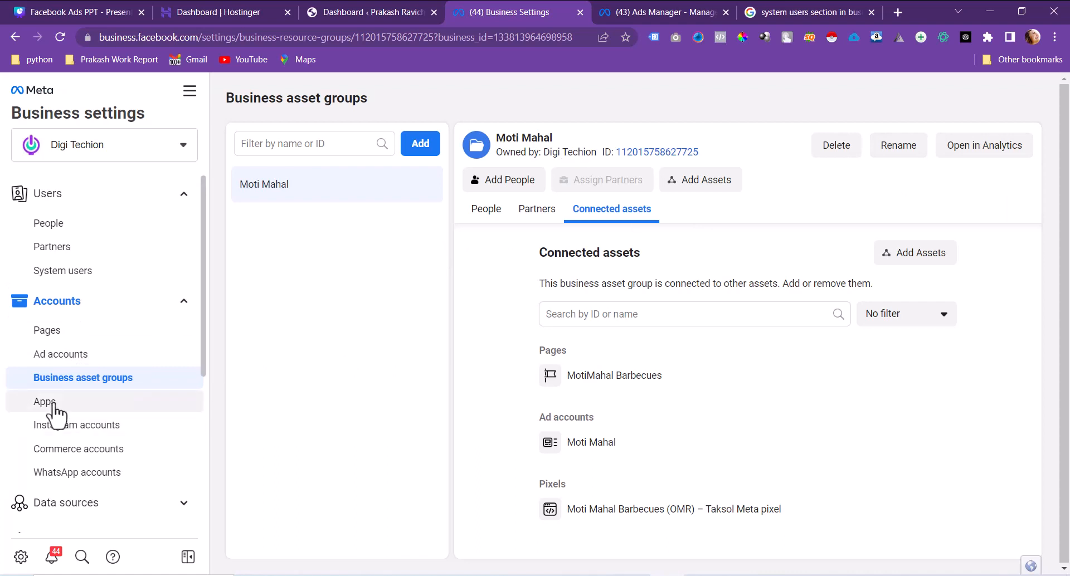
left_click(46, 402)
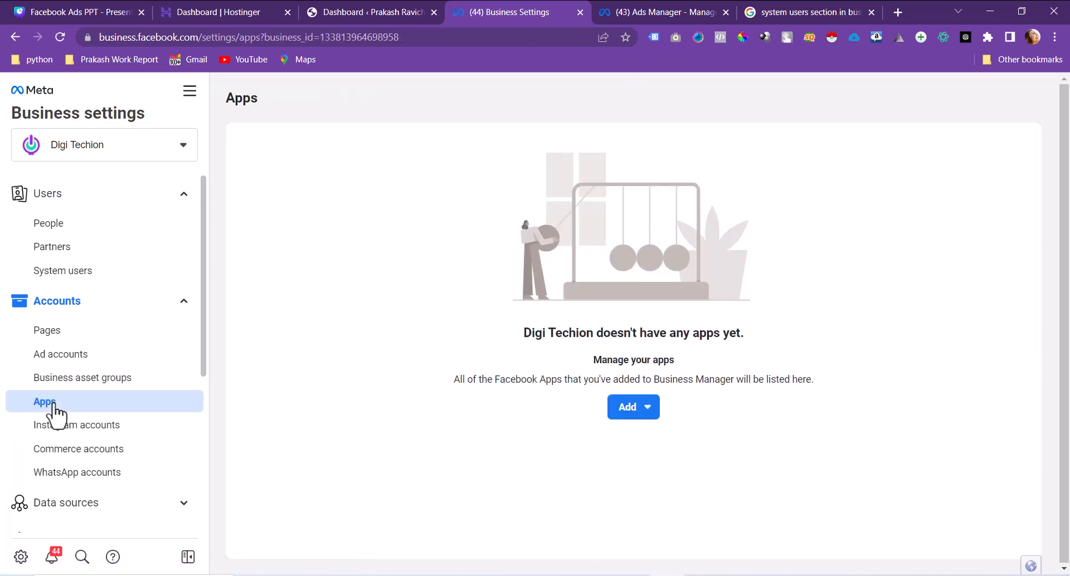
Review the Instagram, Commerce and WhatsApp accounts pages, then expand Data sources in the sidebar.
left_click(63, 426)
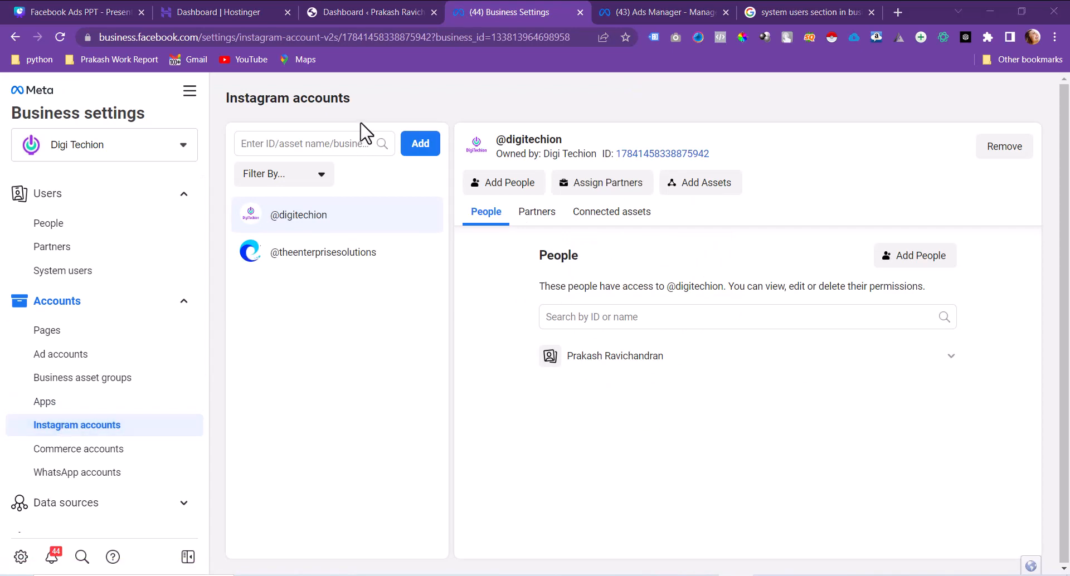
left_click(128, 459)
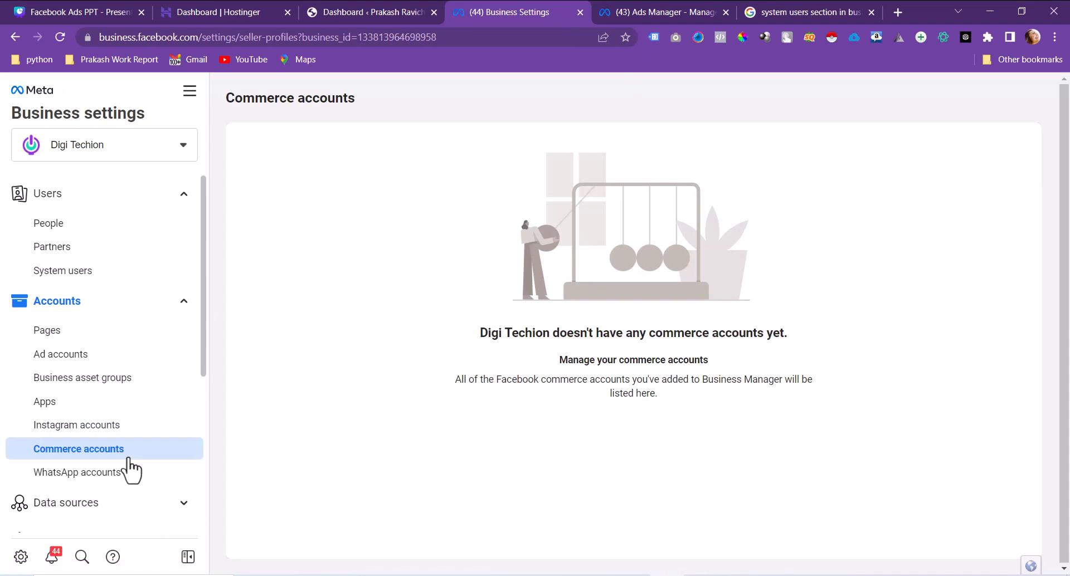
left_click_drag(475, 332, 769, 397)
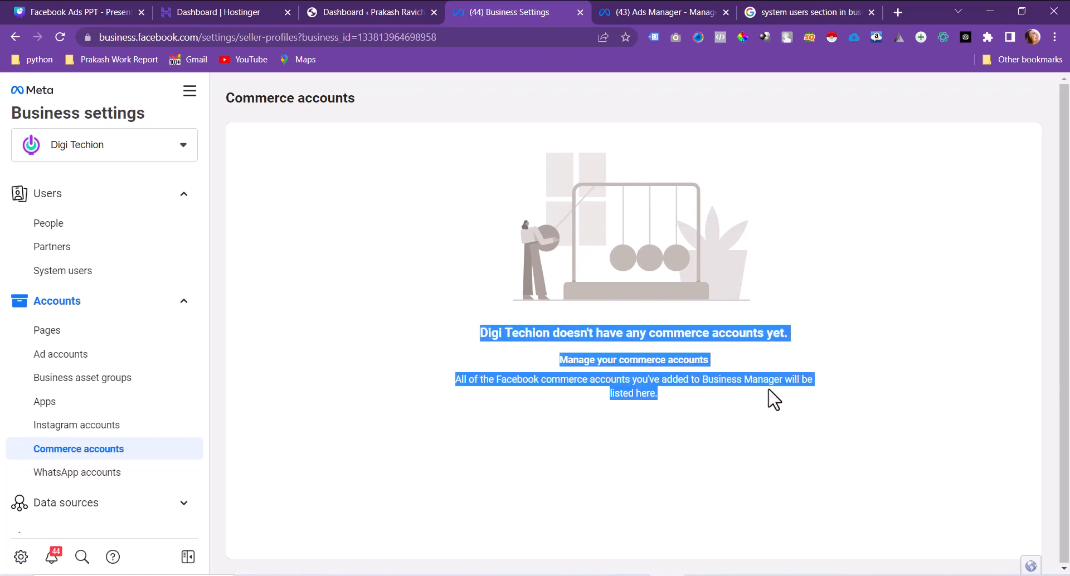
left_click(626, 460)
left_click(117, 479)
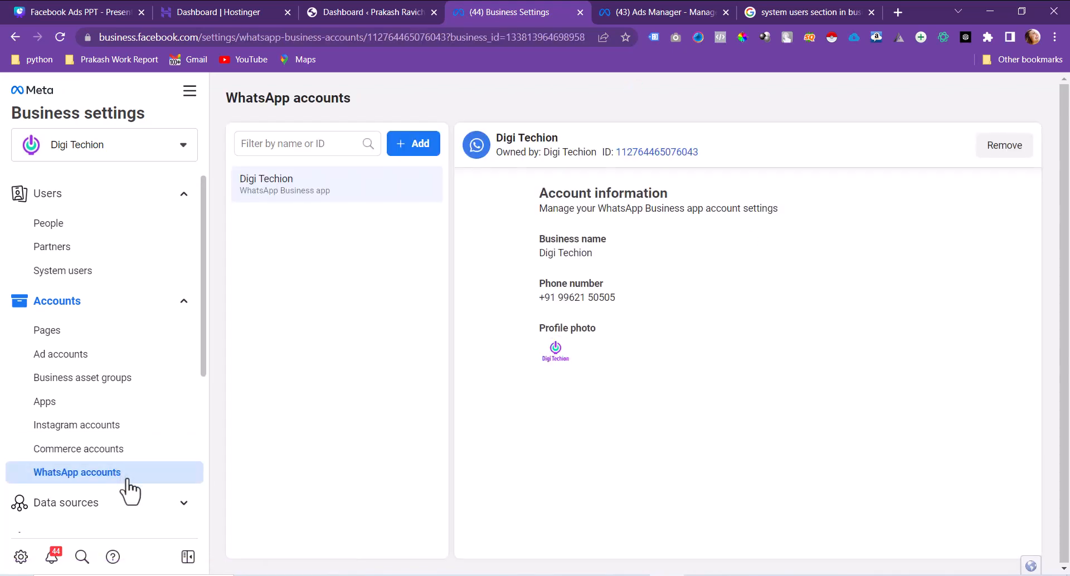
scroll(161, 452, "down", 1)
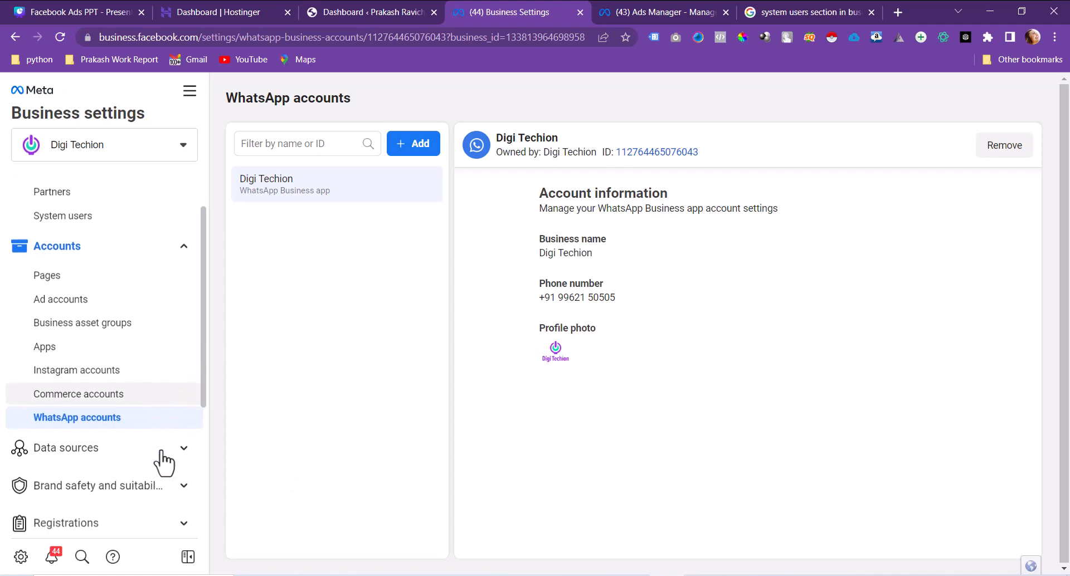
scroll(163, 463, "down", 3)
left_click(134, 301)
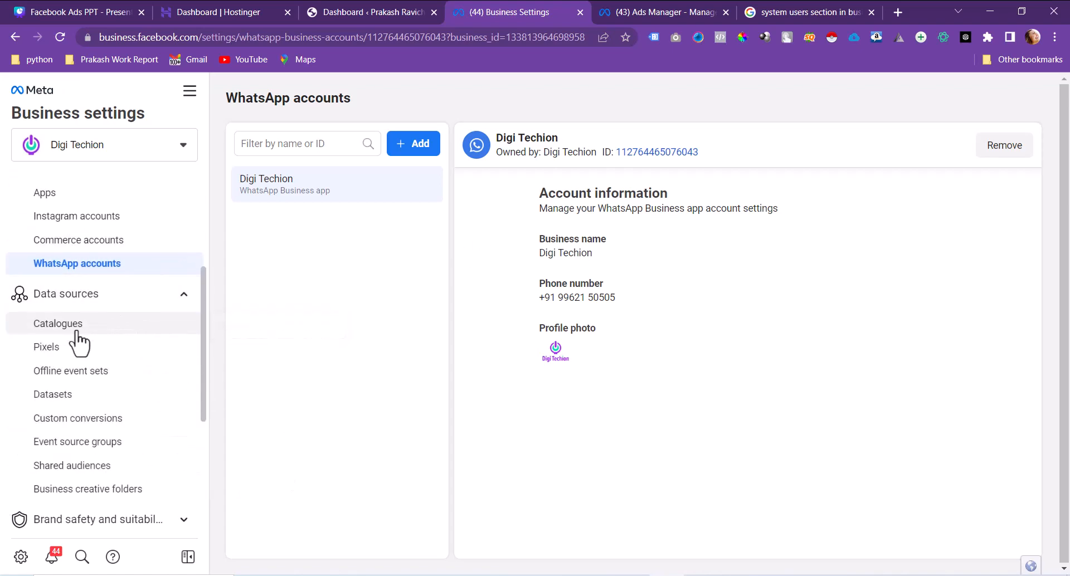
Check the Catalogues page, then view the Pixels page listing all five pixels.
left_click(78, 333)
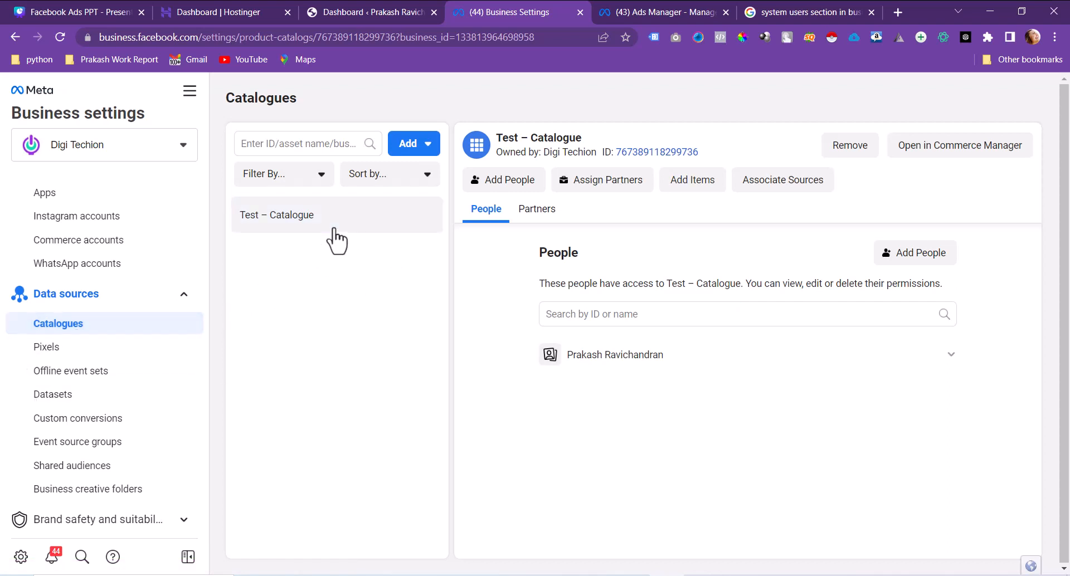
left_click(102, 356)
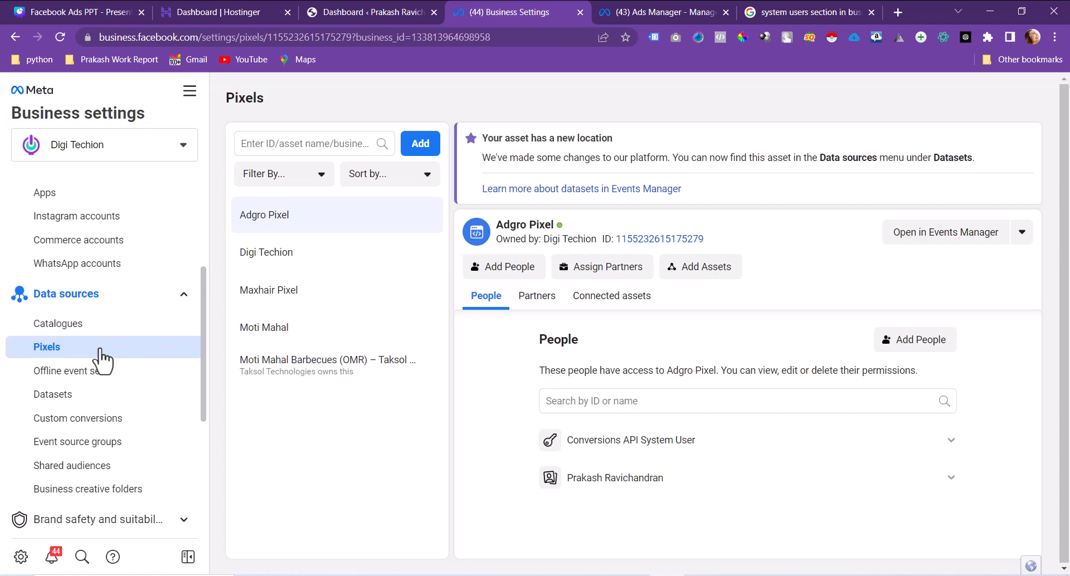
View the Offline event sets page, which shows Digi Techion has none.
left_click(106, 370)
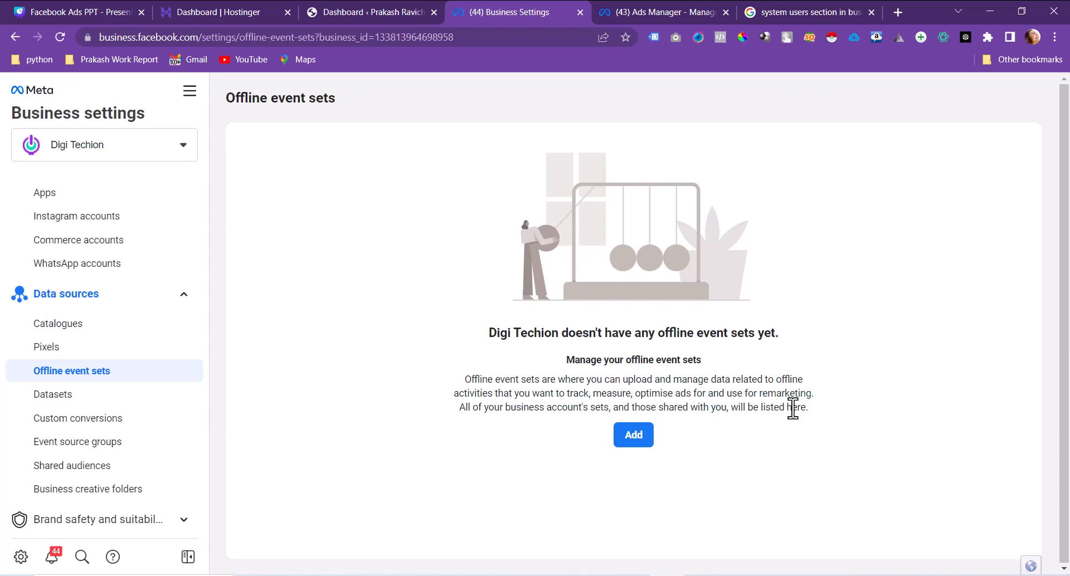
Check Custom conversions and Shared audiences, then start a new folder from the empty Business creative folders page.
left_click(132, 417)
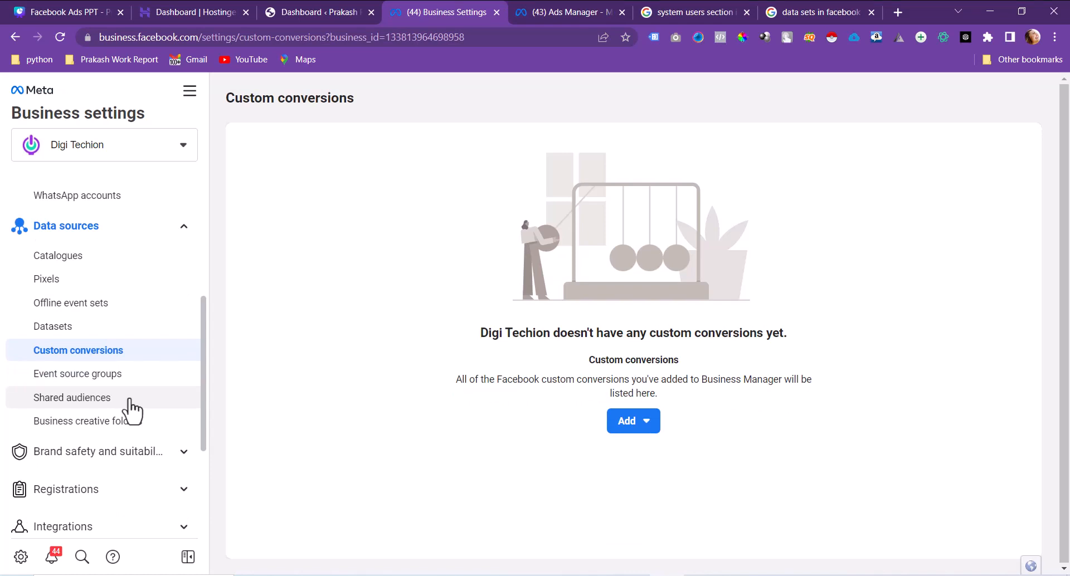
left_click(98, 400)
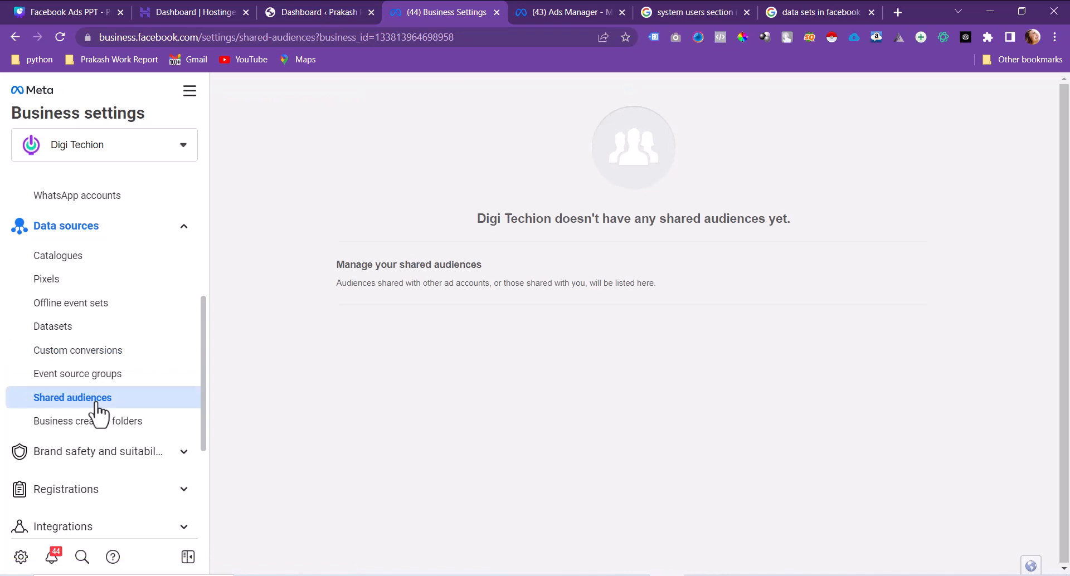
left_click(100, 423)
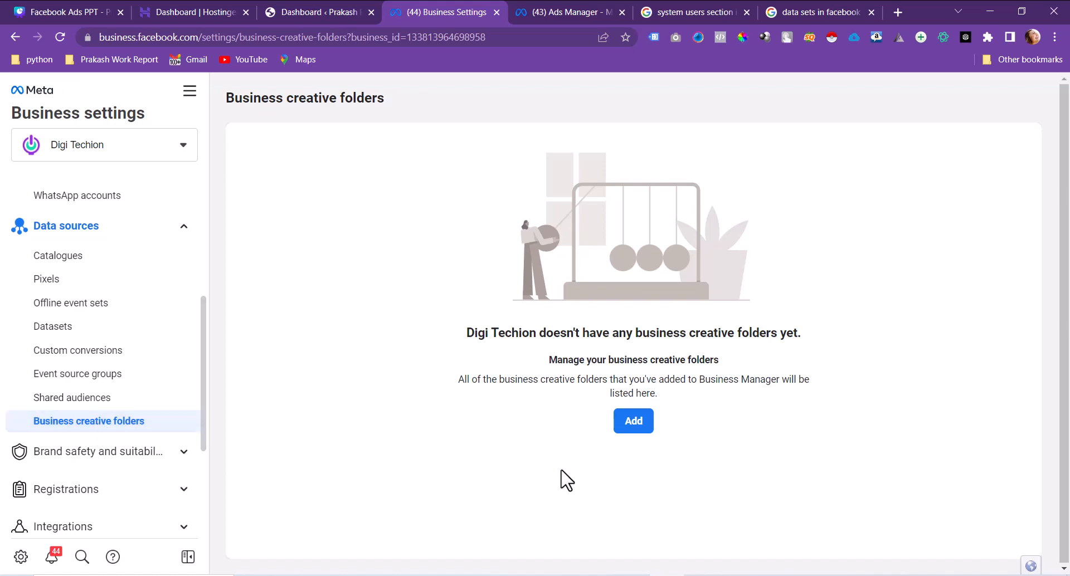
left_click(635, 431)
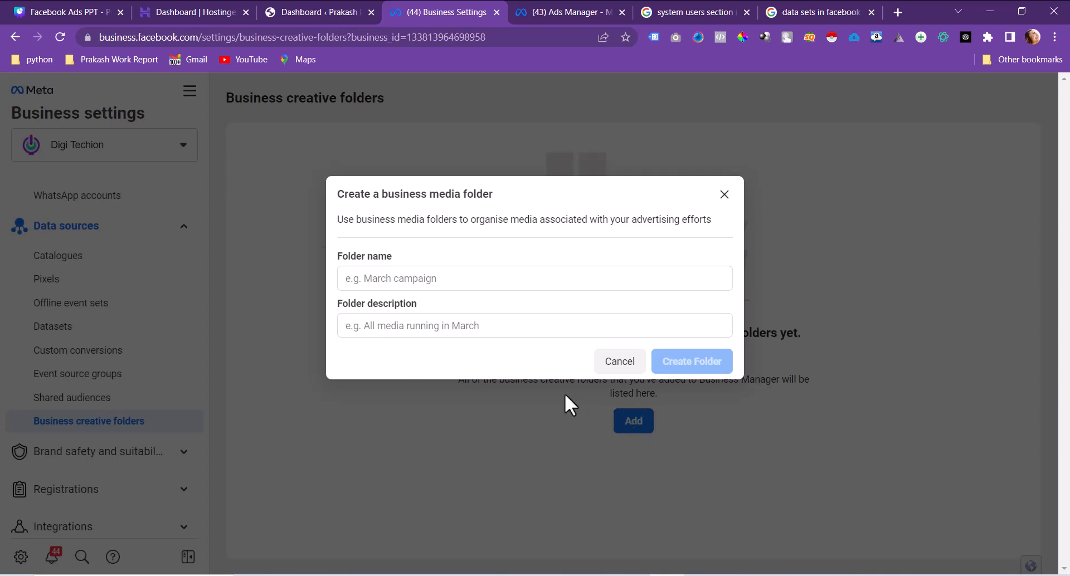
Create a business media folder named 'Creatives', then dismiss a second new-folder form unused.
left_click(492, 284)
type("Creatives")
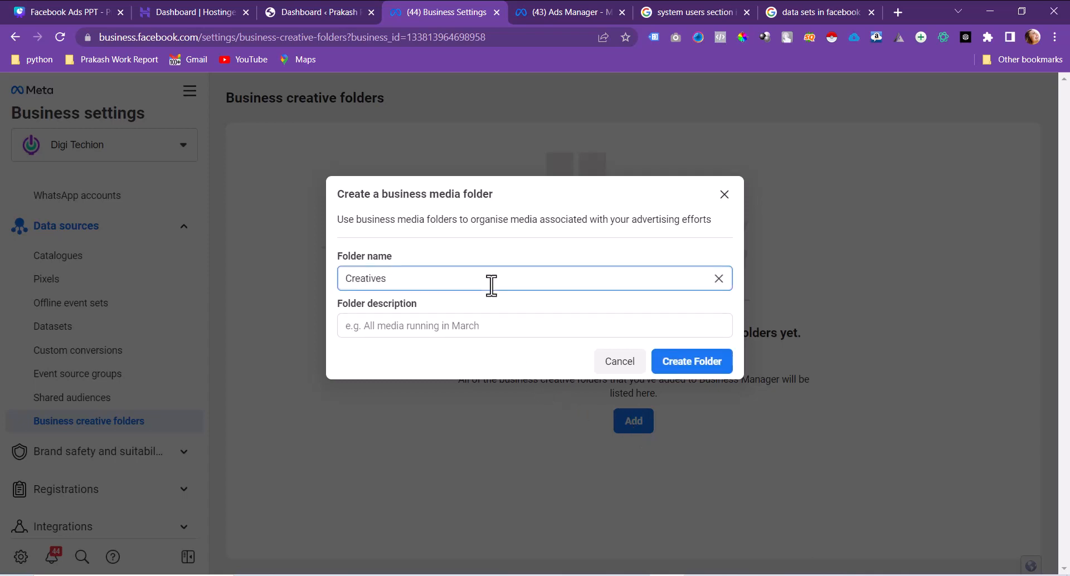
left_click(691, 368)
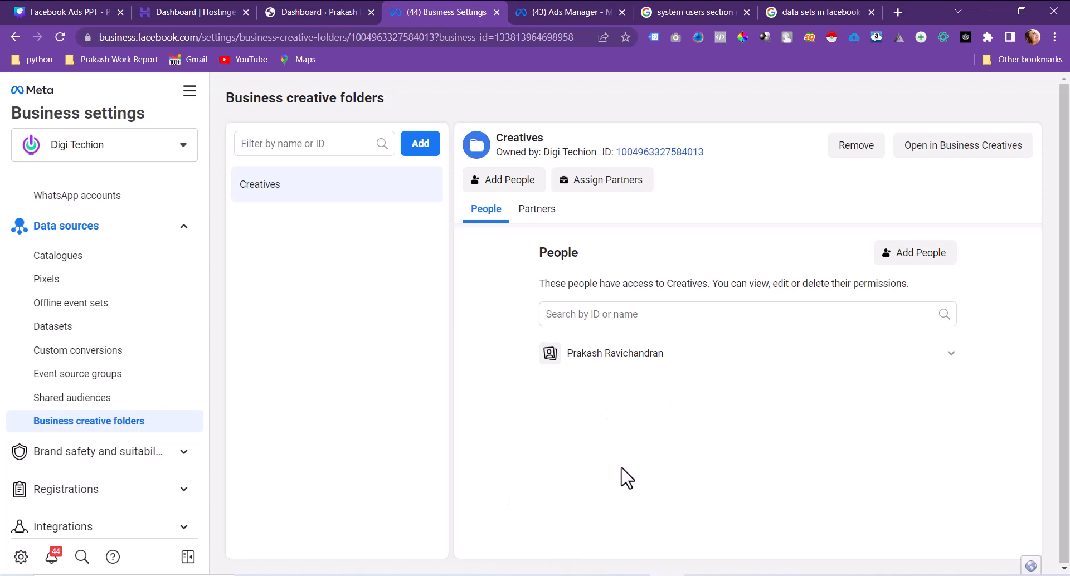
left_click(421, 144)
left_click(725, 201)
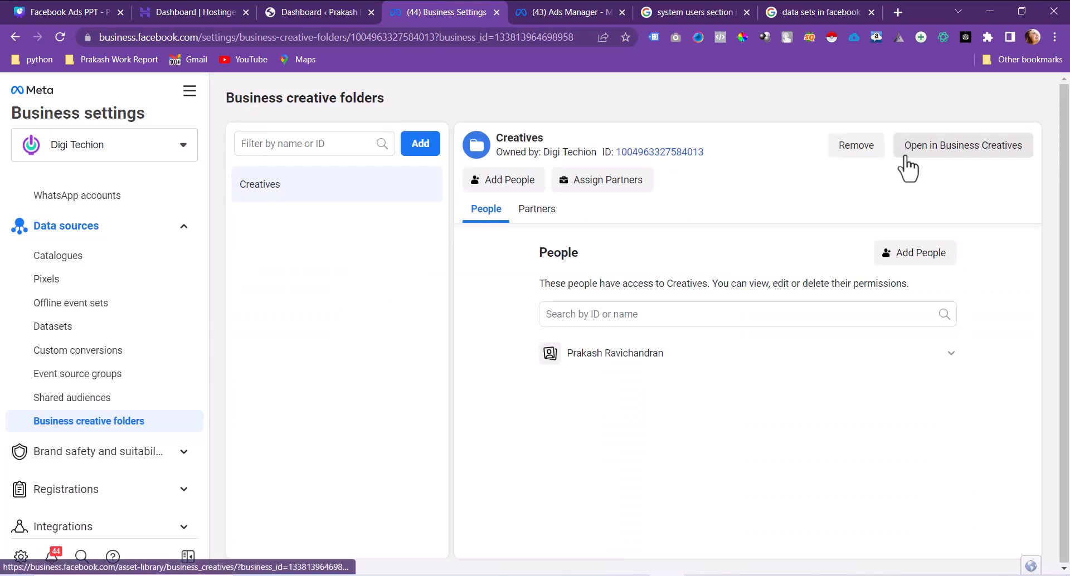
Open the Creatives folder, entering the requested verification code to get access.
left_click(923, 163)
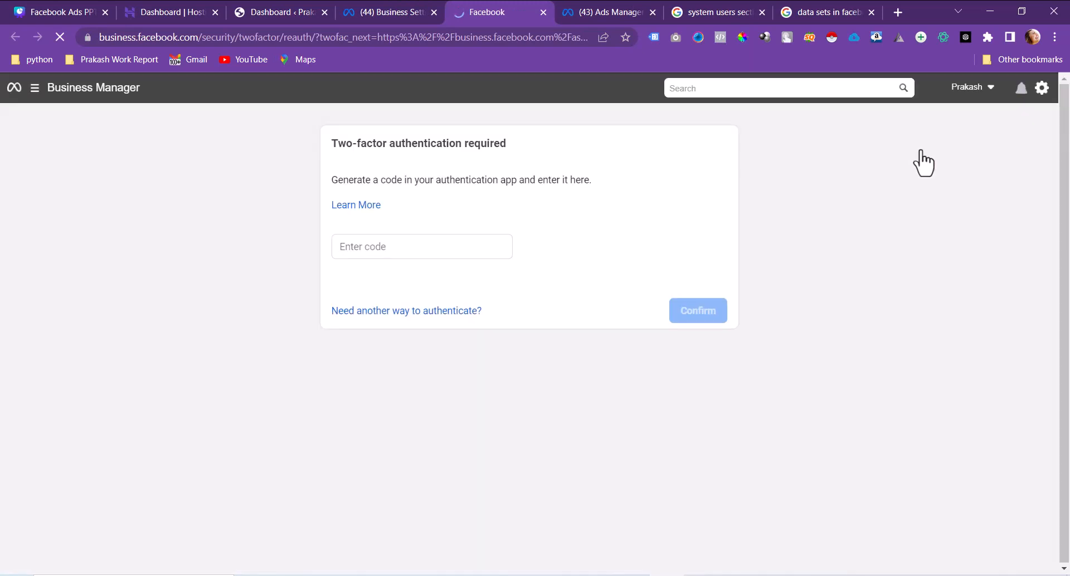
left_click(402, 247)
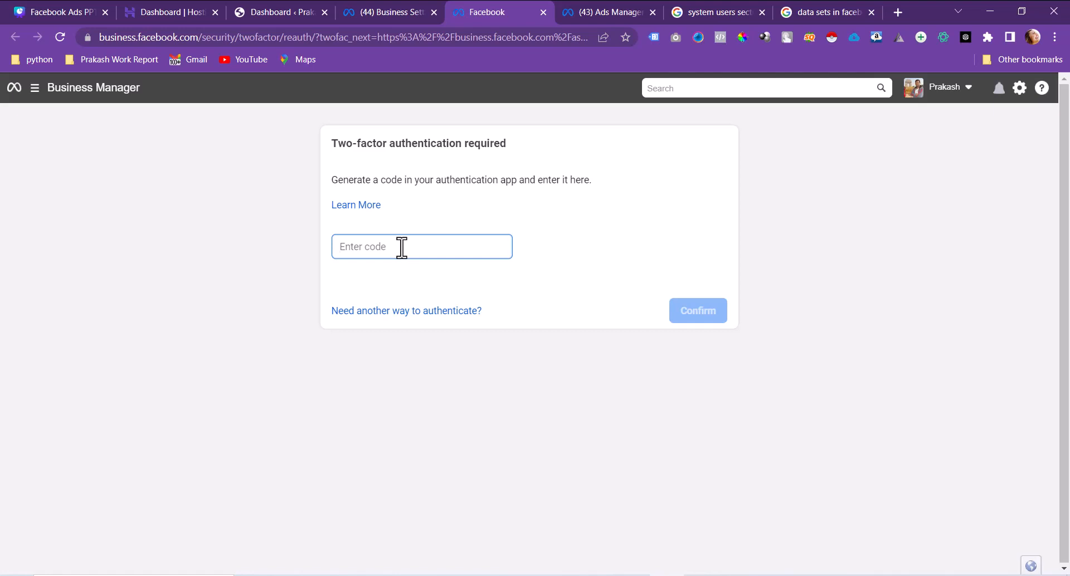
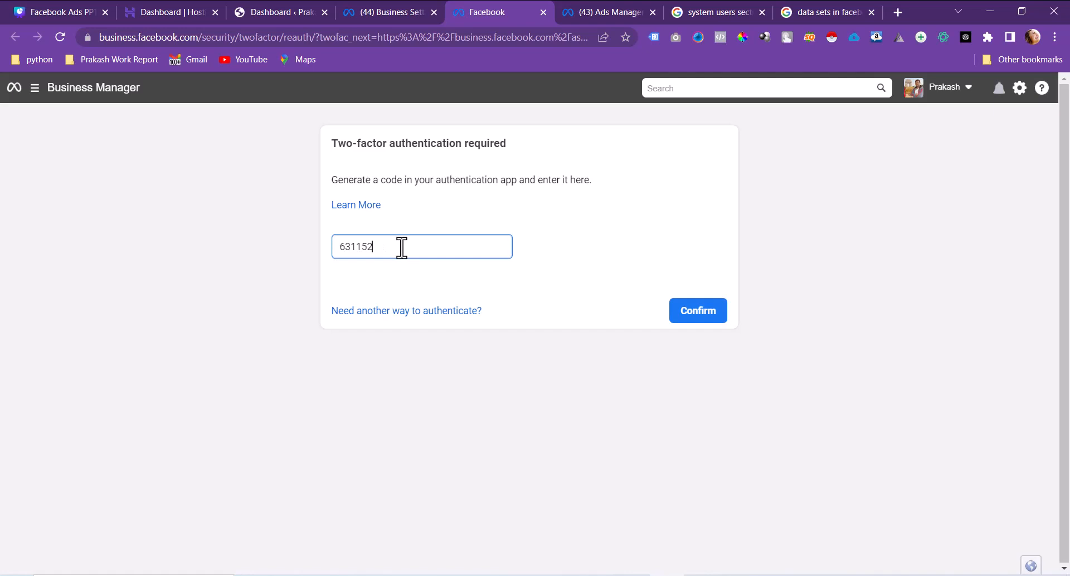
left_click(714, 317)
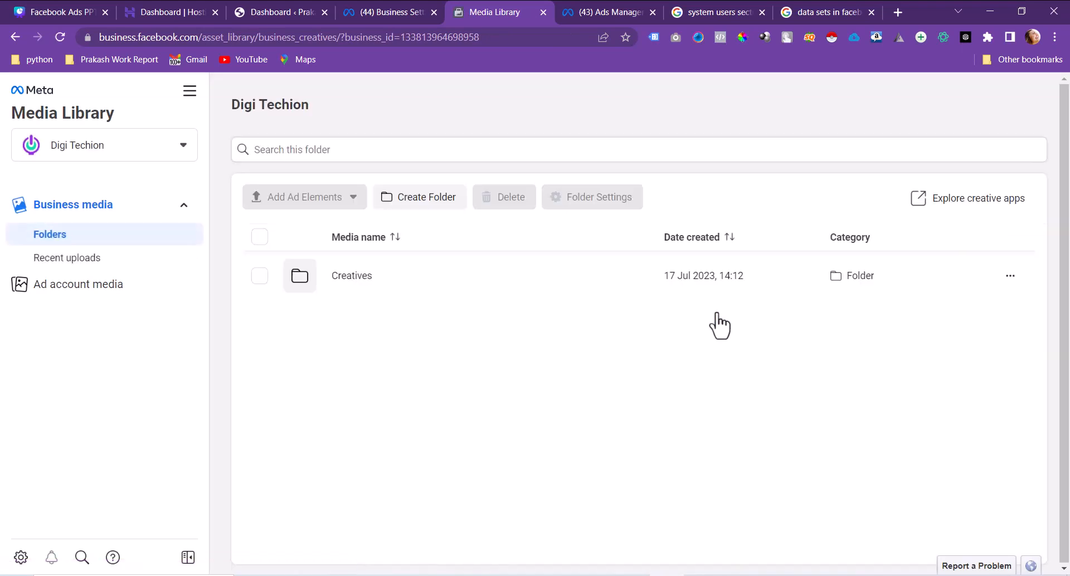
In Media Library, confirm the Creatives folder is empty via Add images and videos, then return to Business Settings.
left_click(369, 280)
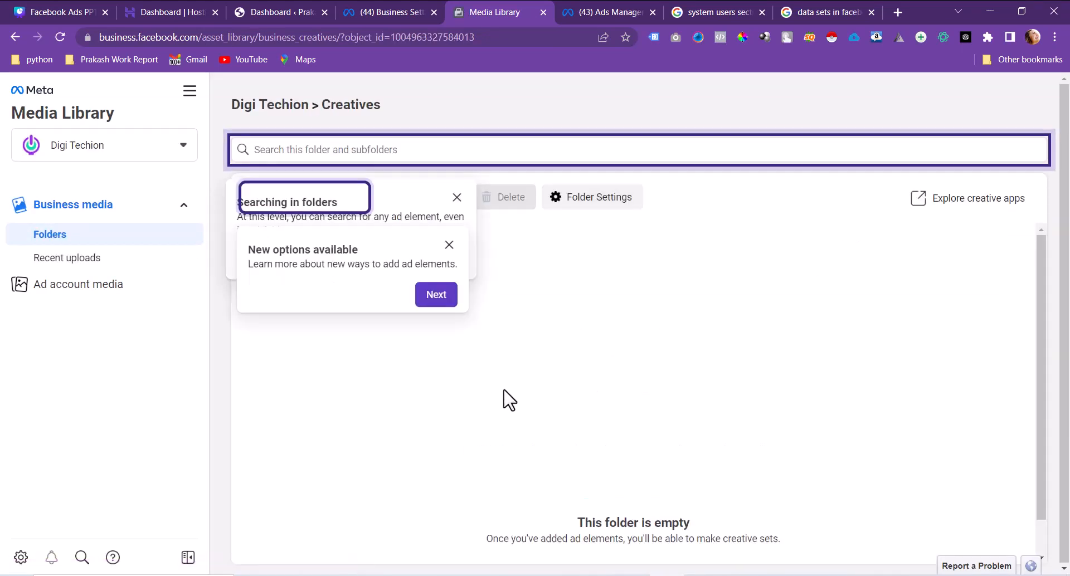
left_click(450, 246)
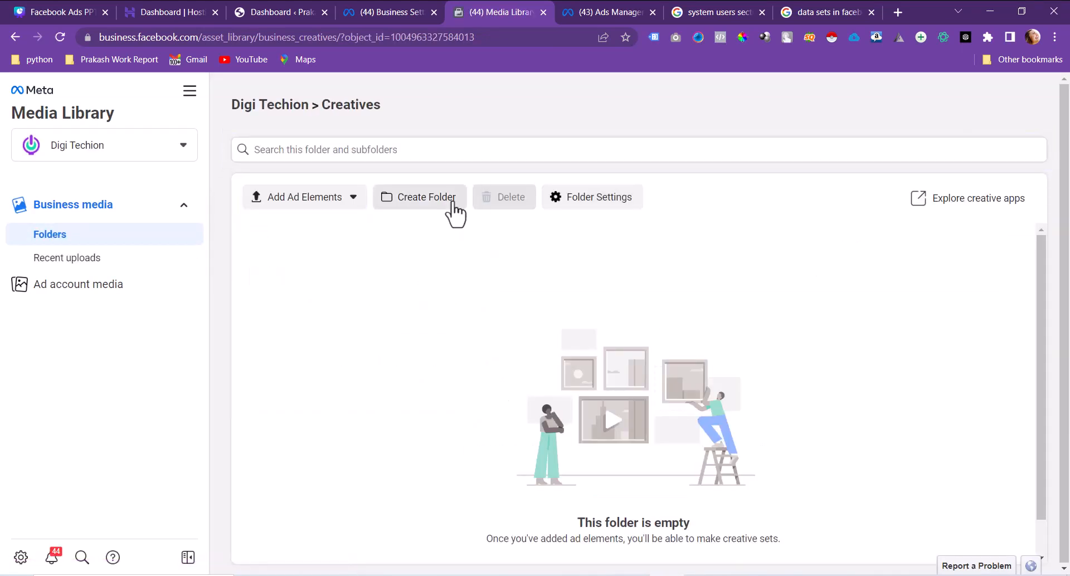
left_click(307, 199)
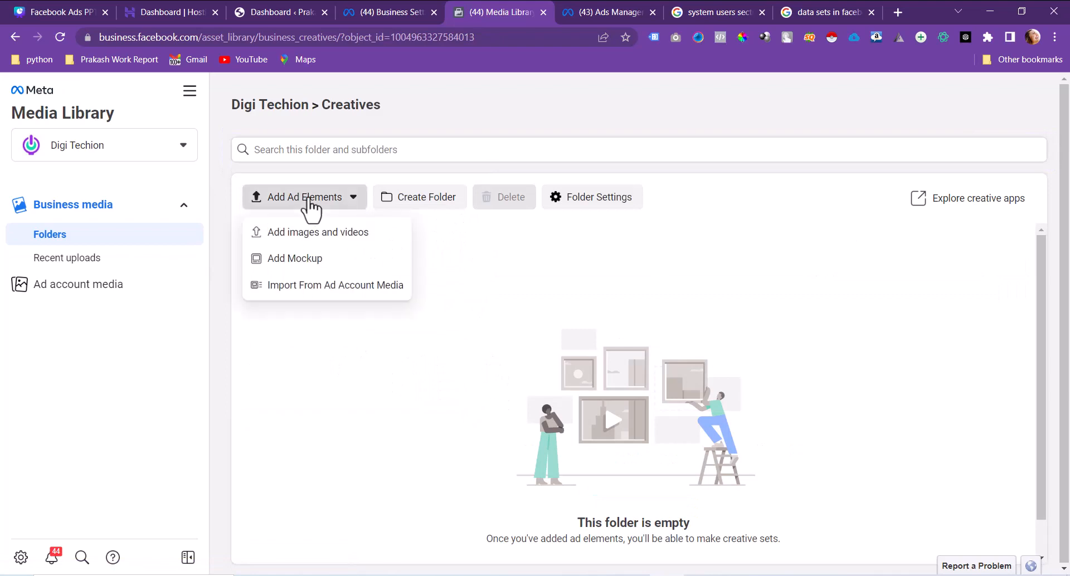
left_click(336, 240)
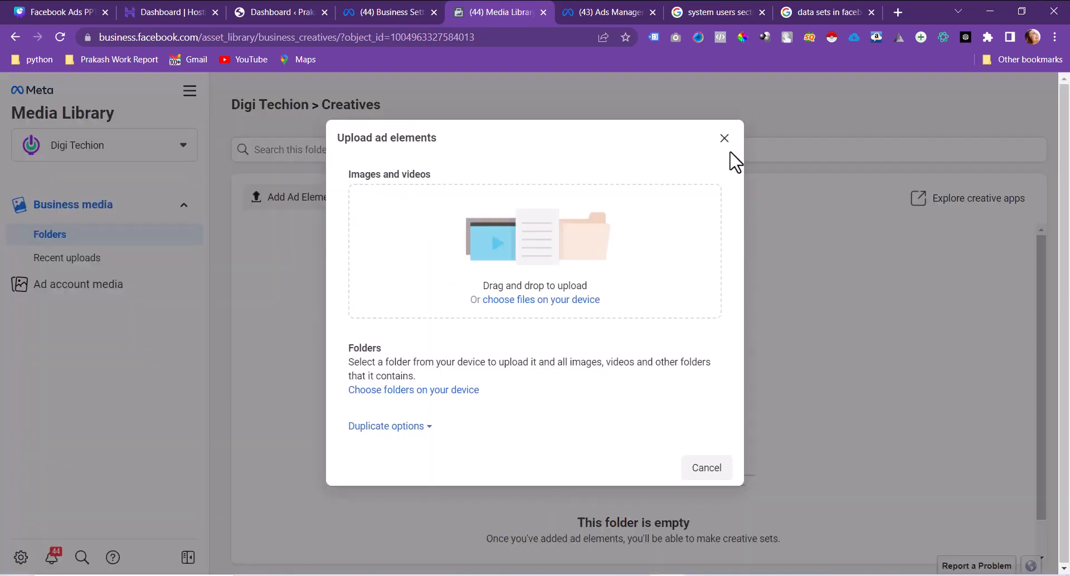
left_click(725, 135)
left_click(386, 8)
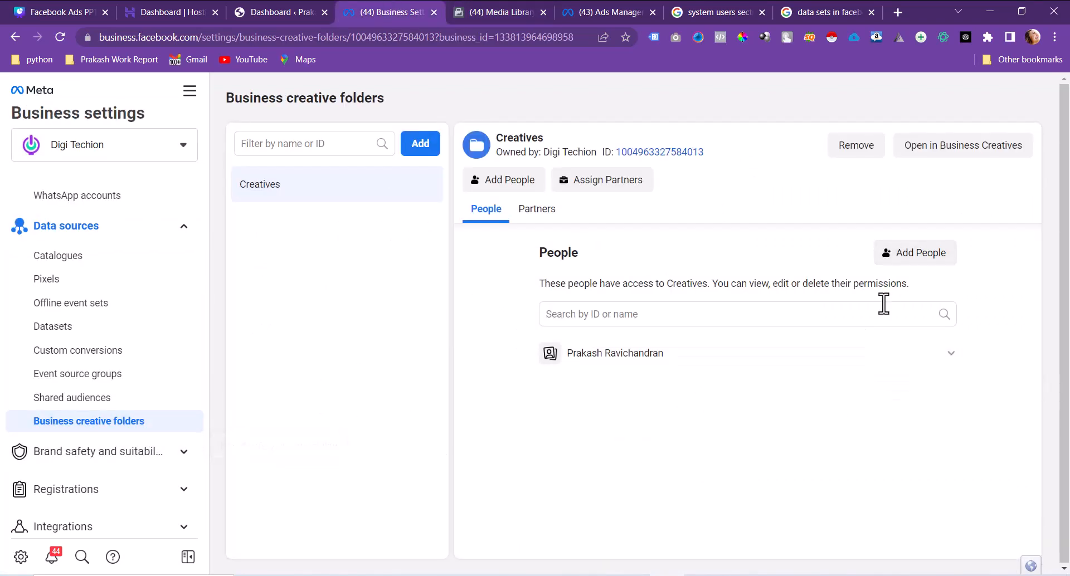
Review Domains and Block lists under Brand safety, then the empty Connected apps page under Integrations.
scroll(143, 453, "down", 3)
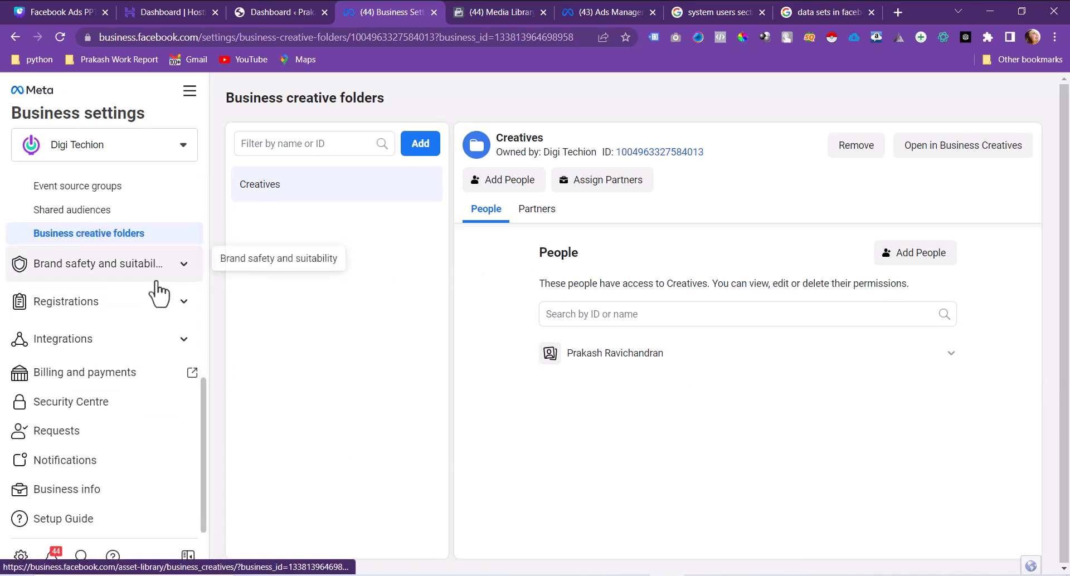
left_click(143, 267)
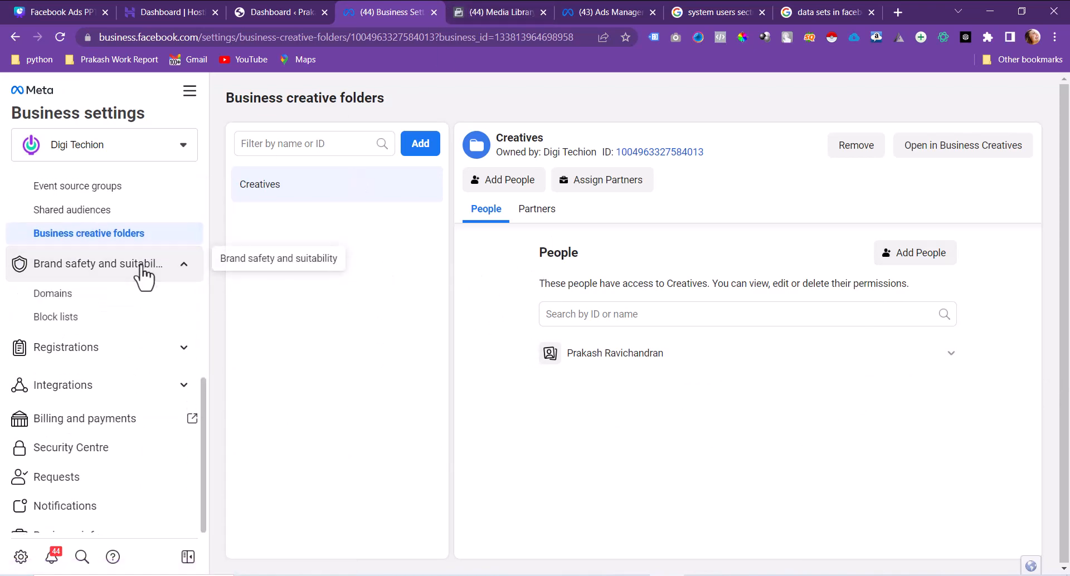
left_click(71, 301)
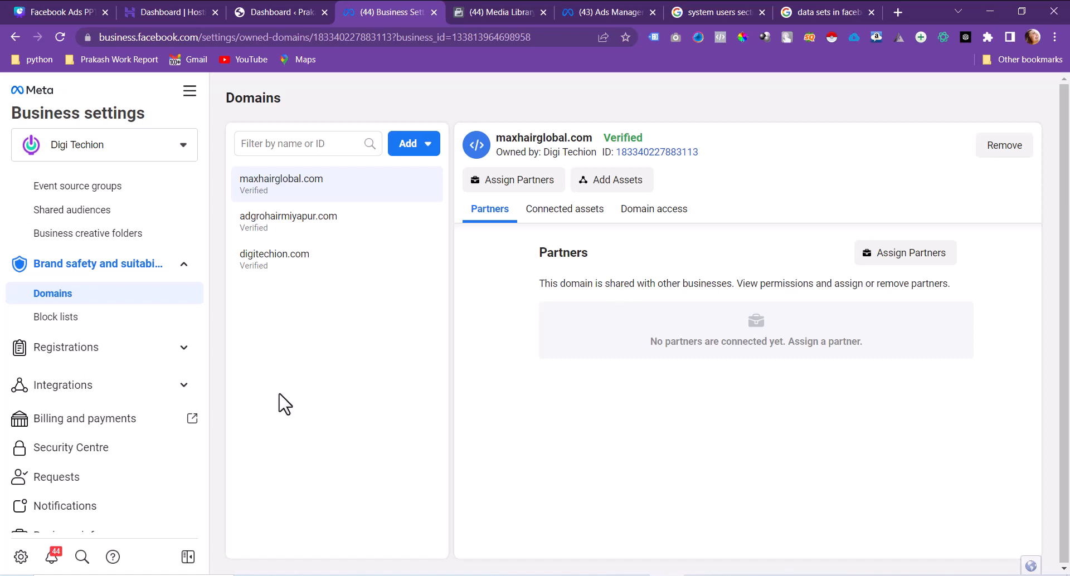
left_click(126, 322)
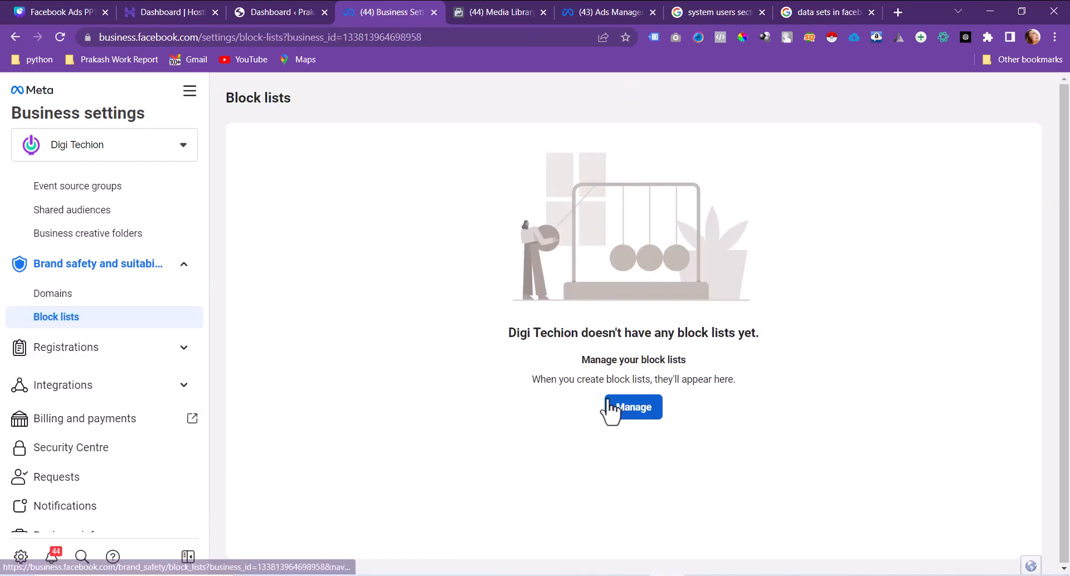
left_click(90, 351)
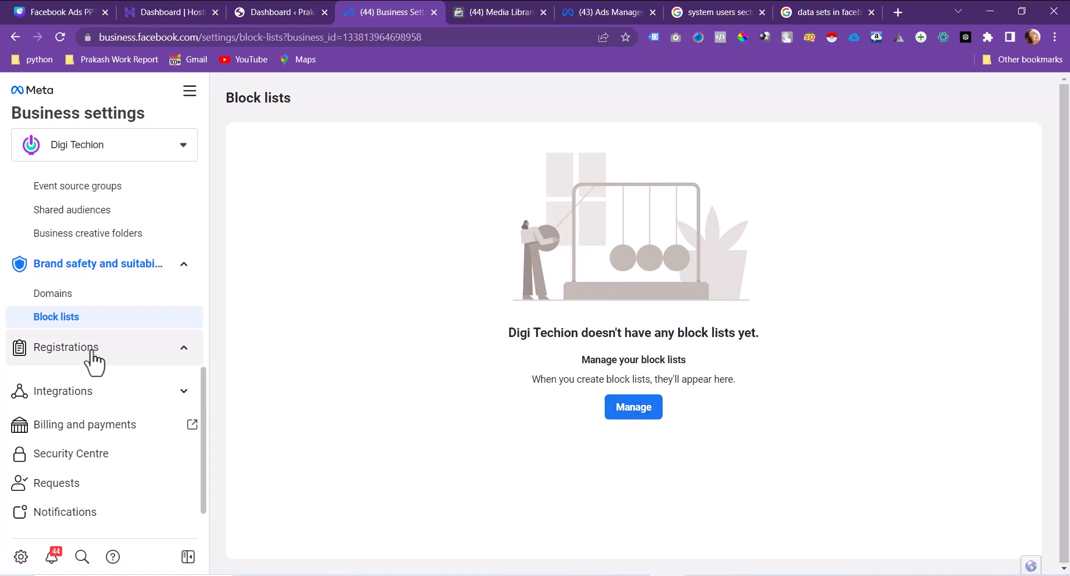
left_click(119, 358)
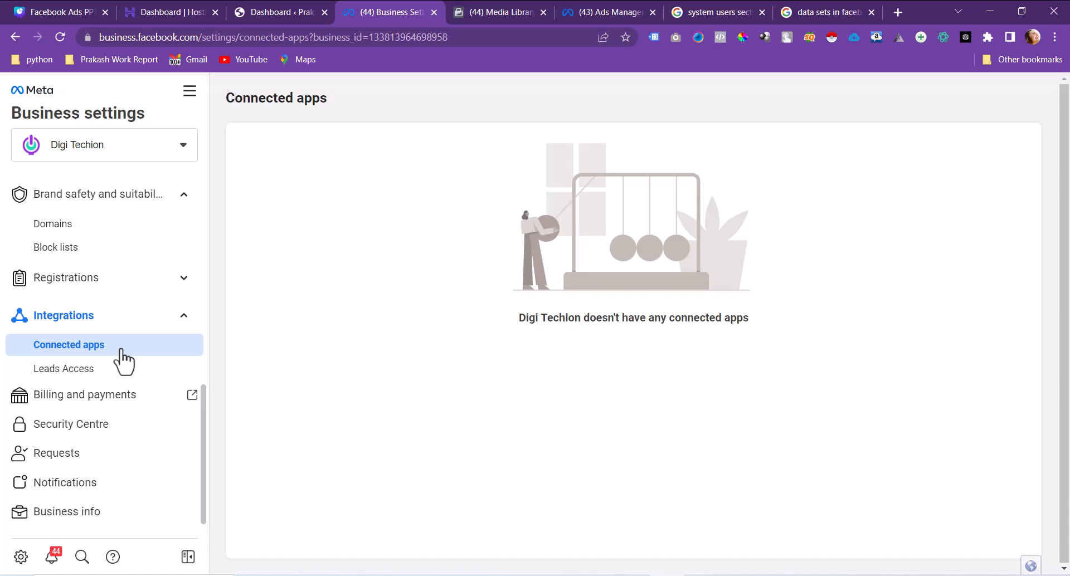
Customise Digi Techion's leads access and check its People, Partners and CRMs tabs.
left_click(105, 373)
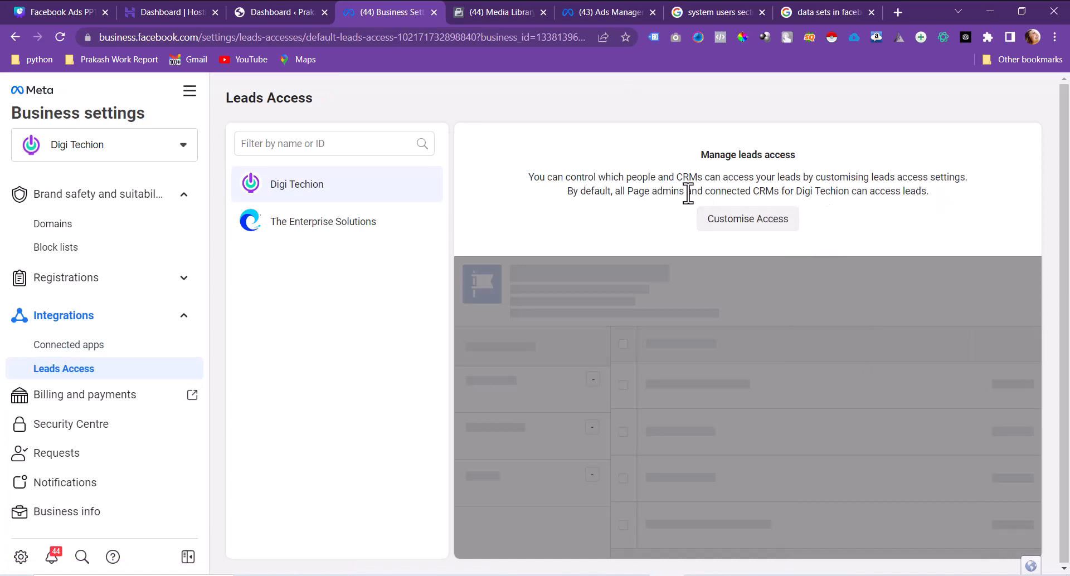
left_click(716, 225)
left_click(639, 293)
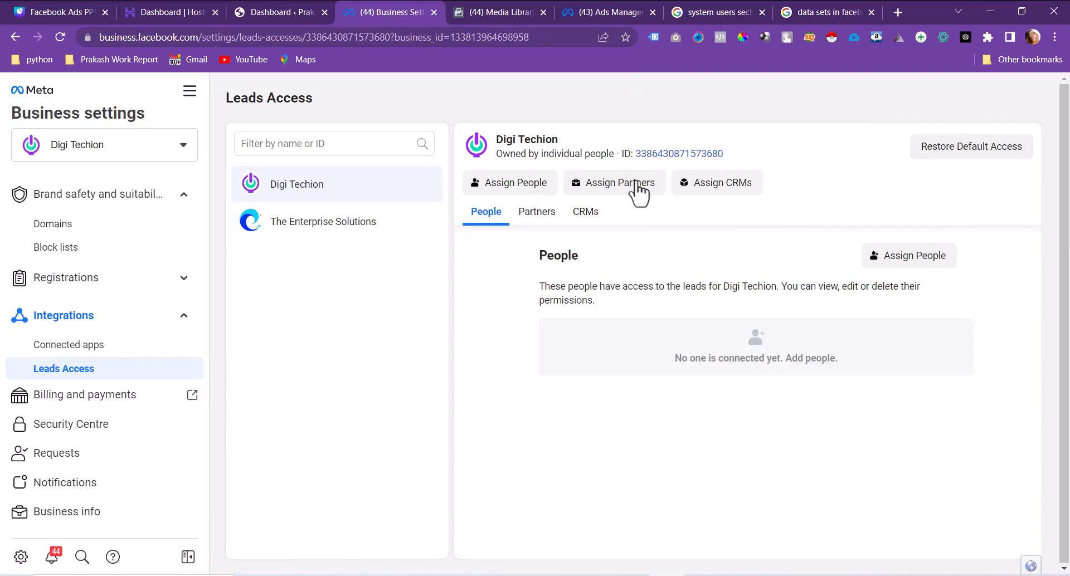
left_click(532, 222)
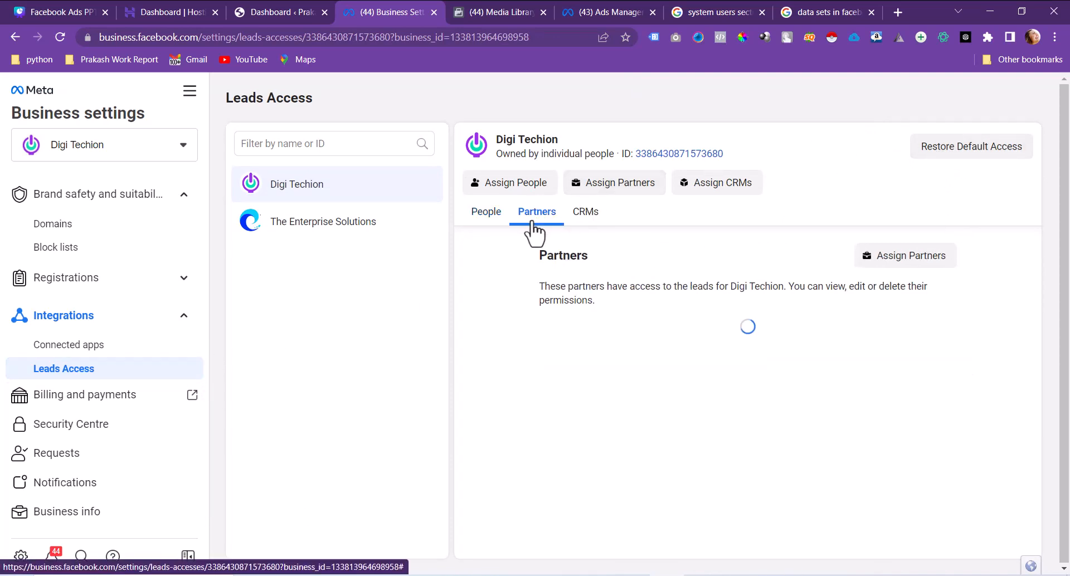
left_click(578, 221)
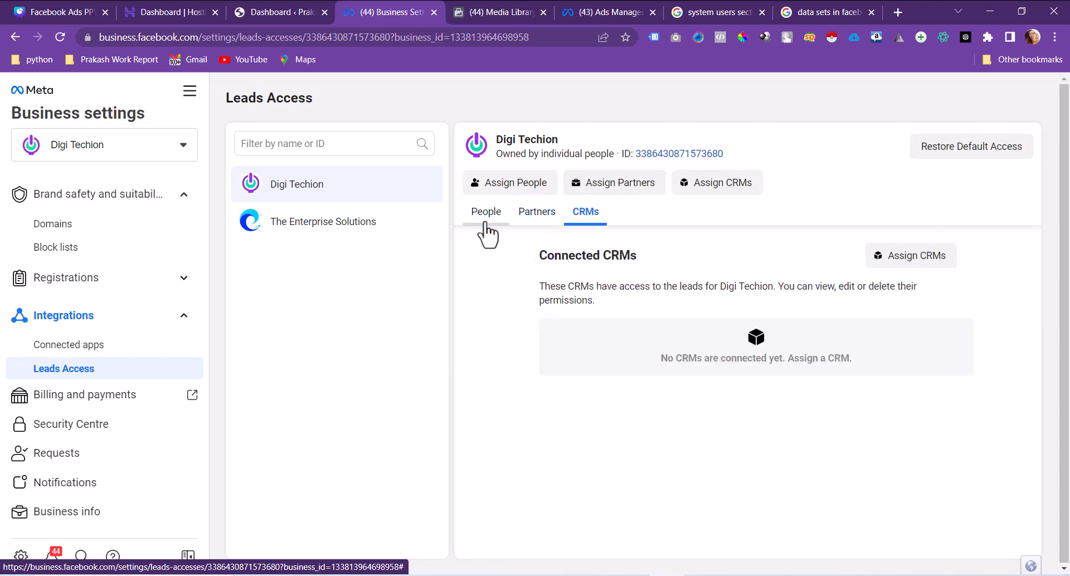
left_click(486, 233)
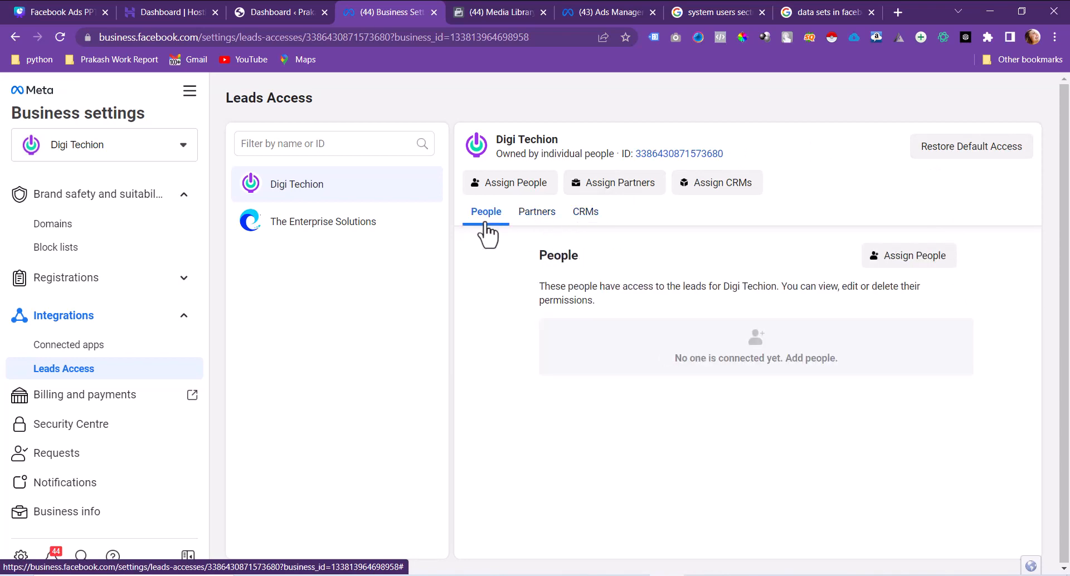
Customise leads access for The Enterprise Solutions as well.
left_click(296, 228)
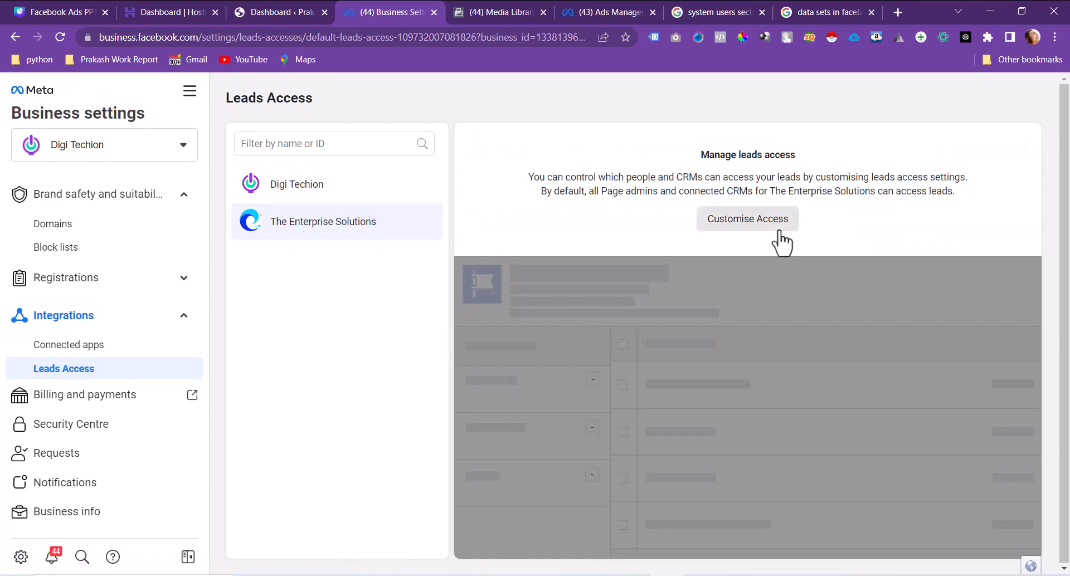
left_click(730, 222)
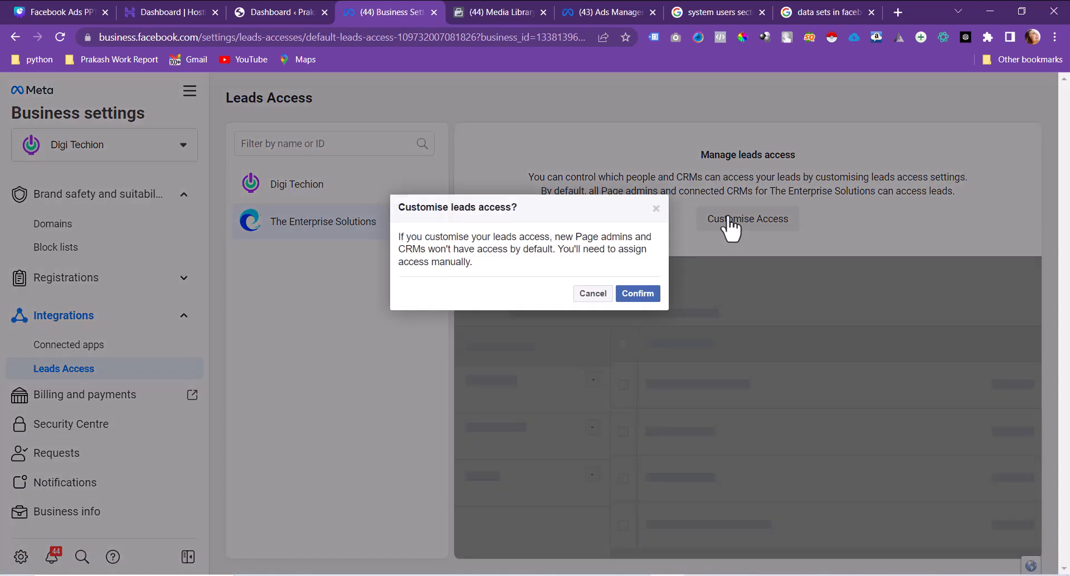
left_click(647, 295)
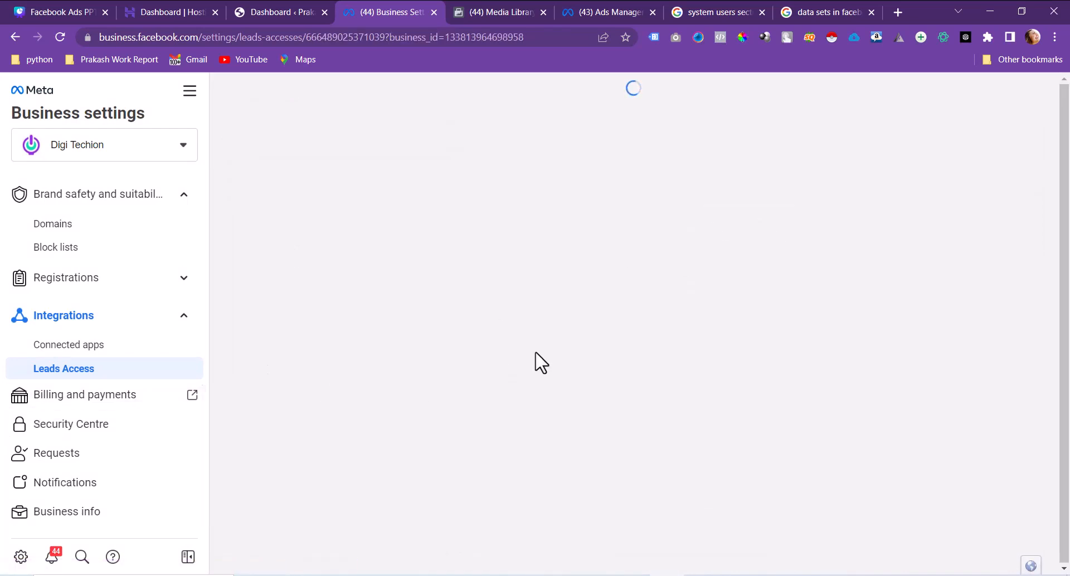
Open Billing and payments, then review Digi Techion's Business info: unverified, ad account limit 10.
left_click(108, 398)
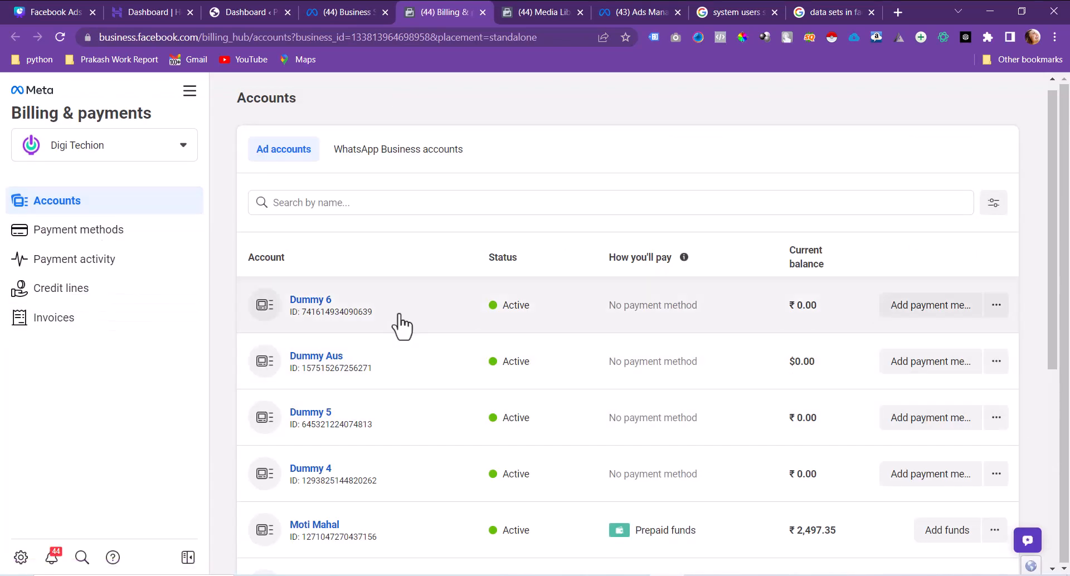
scroll(399, 324, "down", 6)
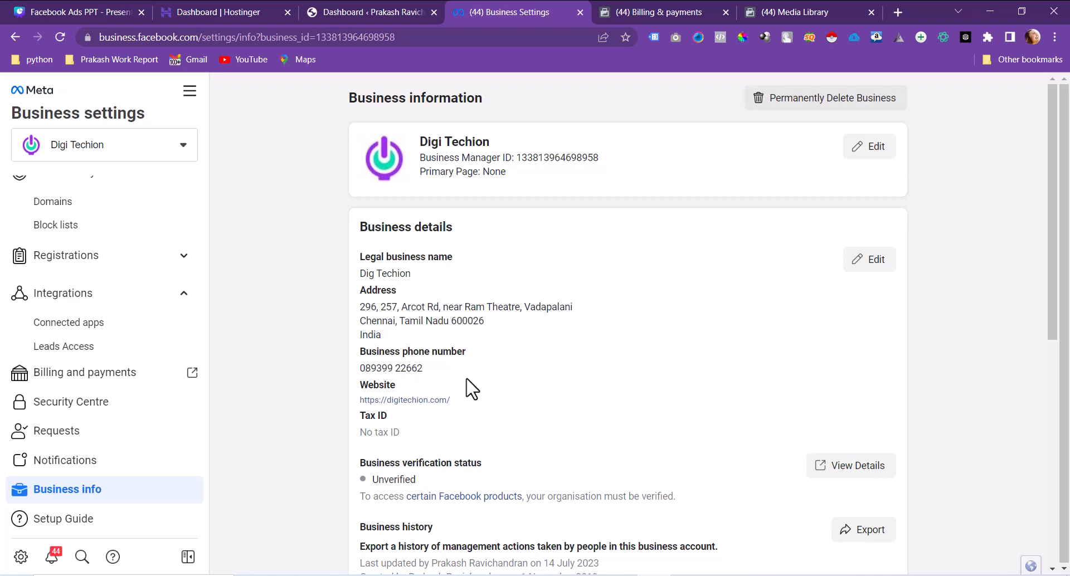
scroll(466, 402, "down", 5)
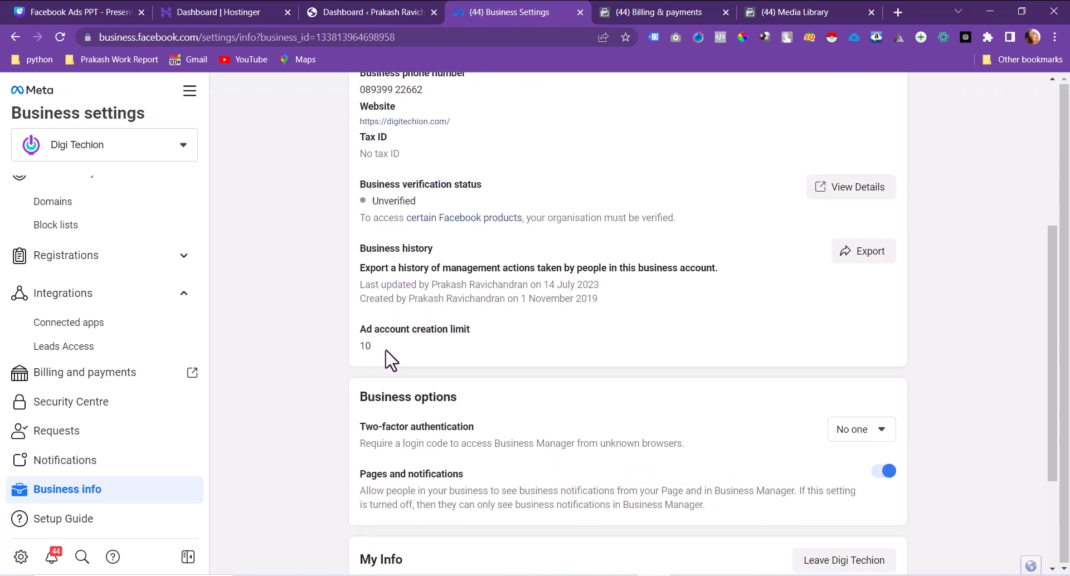